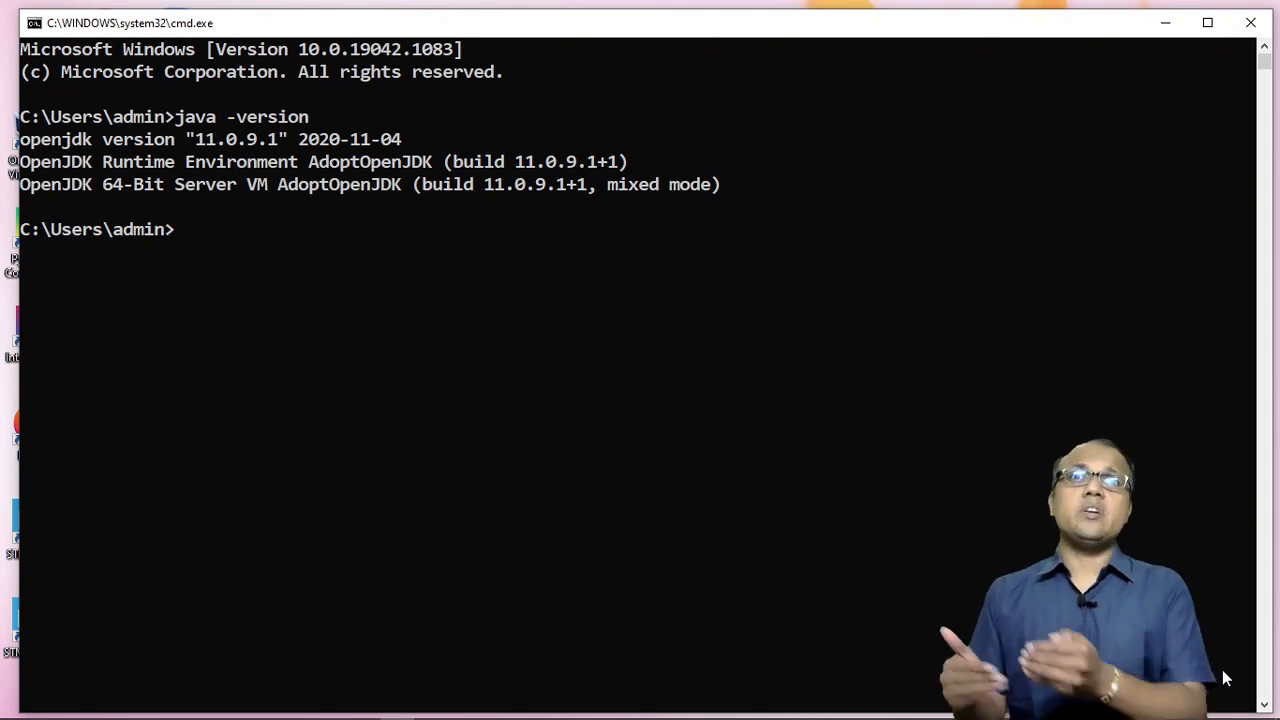
Open the Tomcat 9 download page on tomcat.apache.org and locate the 9.0.50 core Windows zip distributions.
type("e.org")
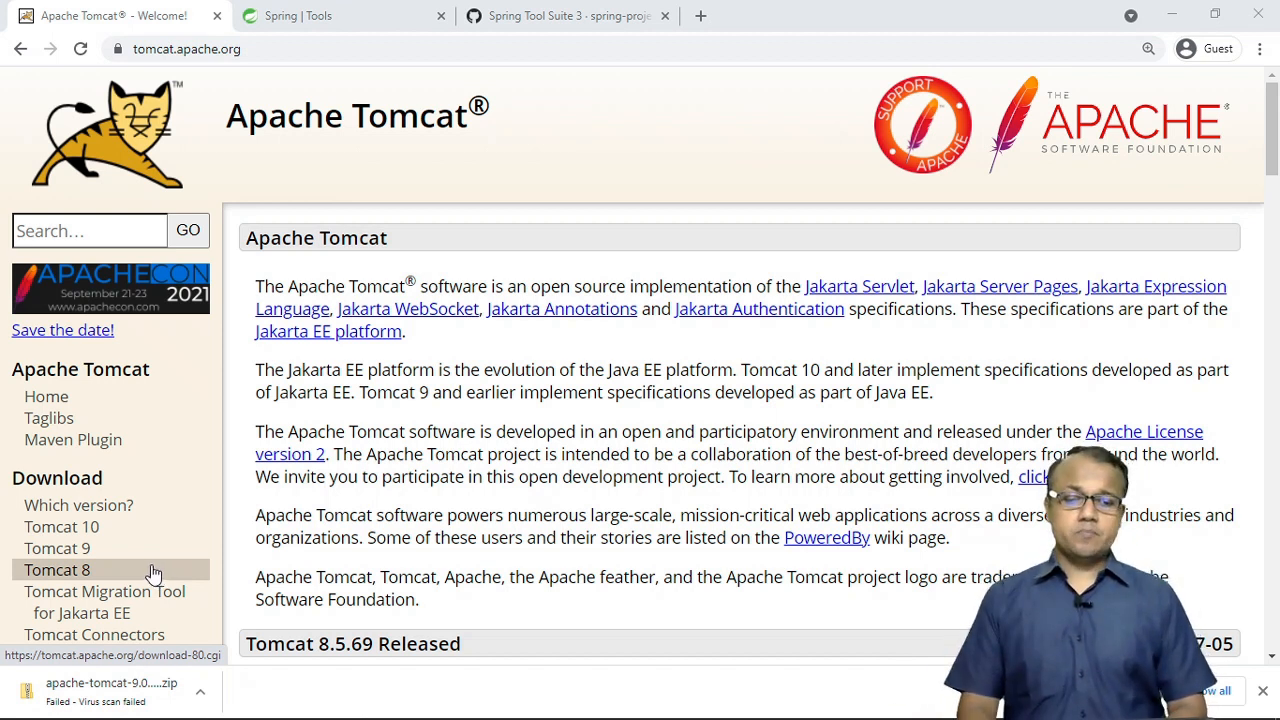
left_click(100, 552)
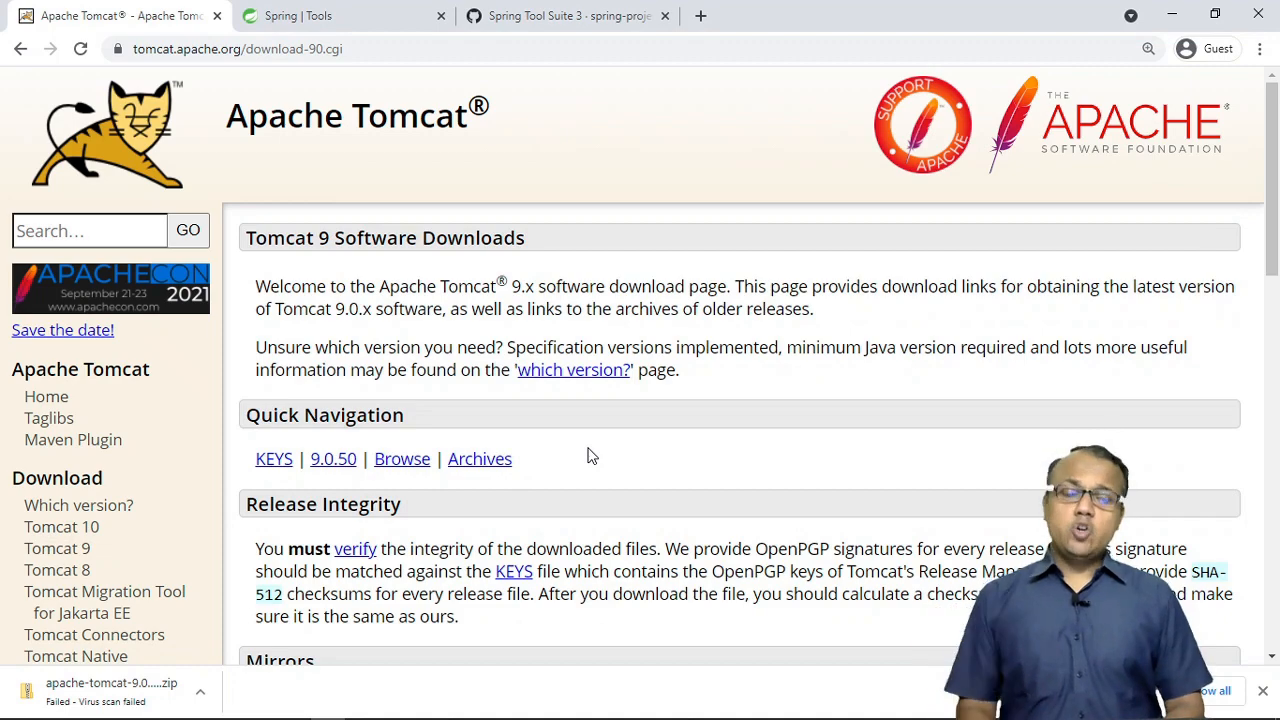
scroll(590, 456, "down", 6)
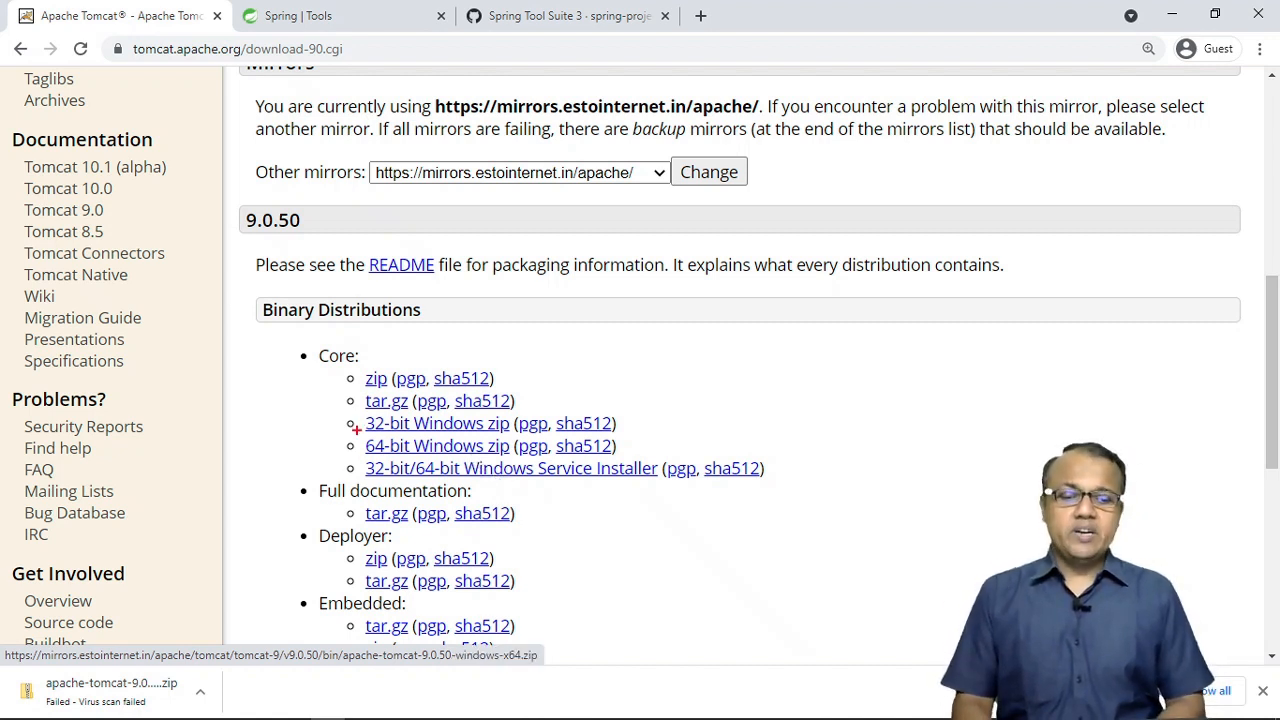
left_click_drag(356, 434, 521, 462)
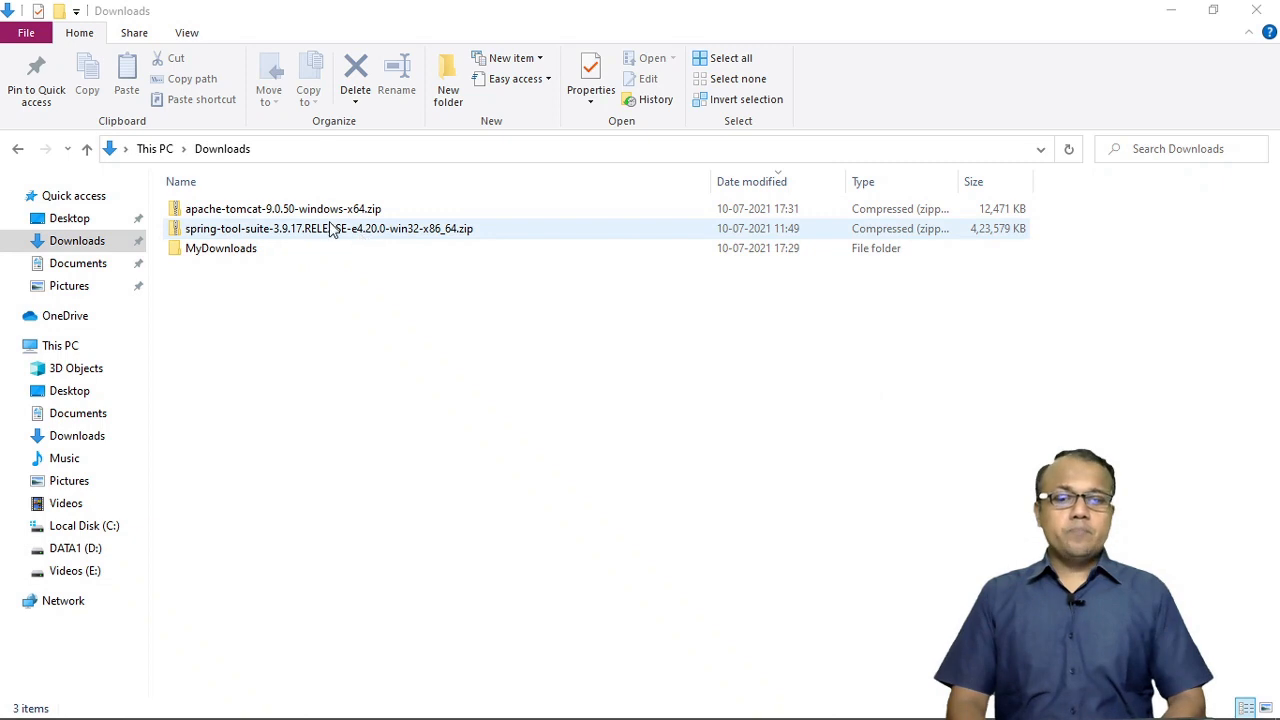
From the Downloads folder in File Explorer, go to C:\Program Files\apache-tomcat-9.0.50.
left_click(291, 211)
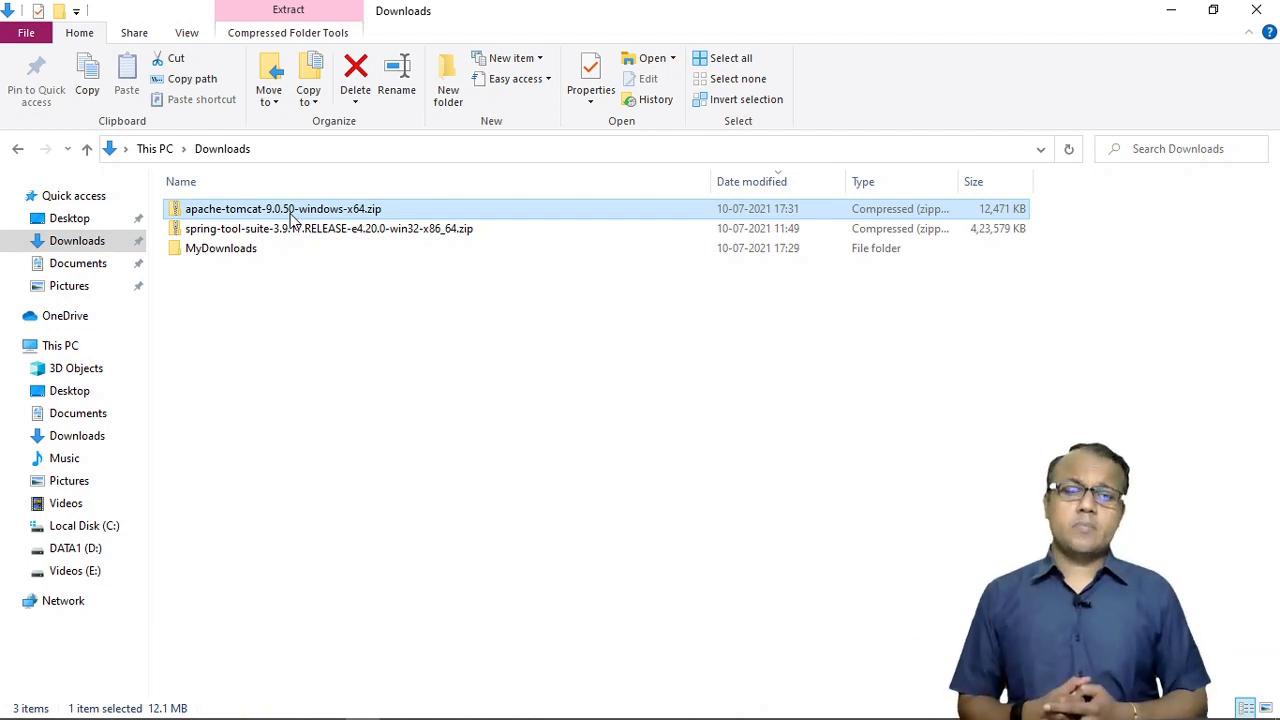
left_click(371, 149)
type("C:\\Program Files\\apache-tomcat-9.0.50")
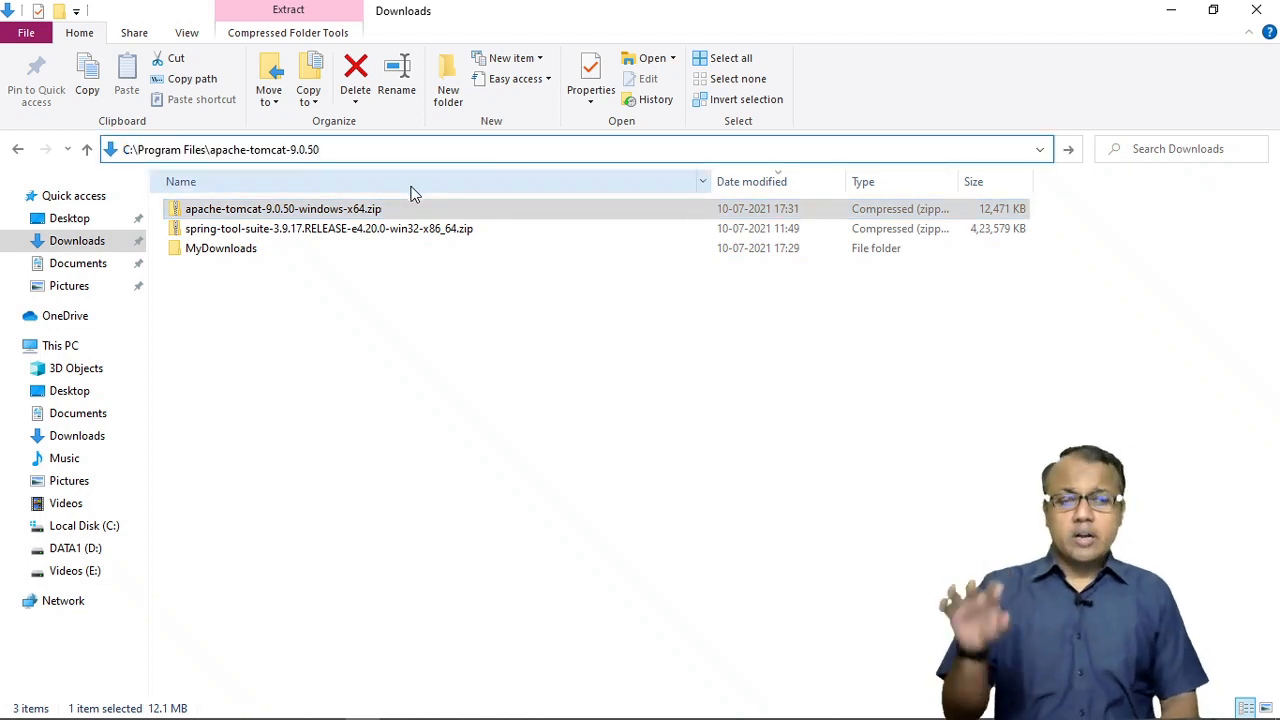
key("Return")
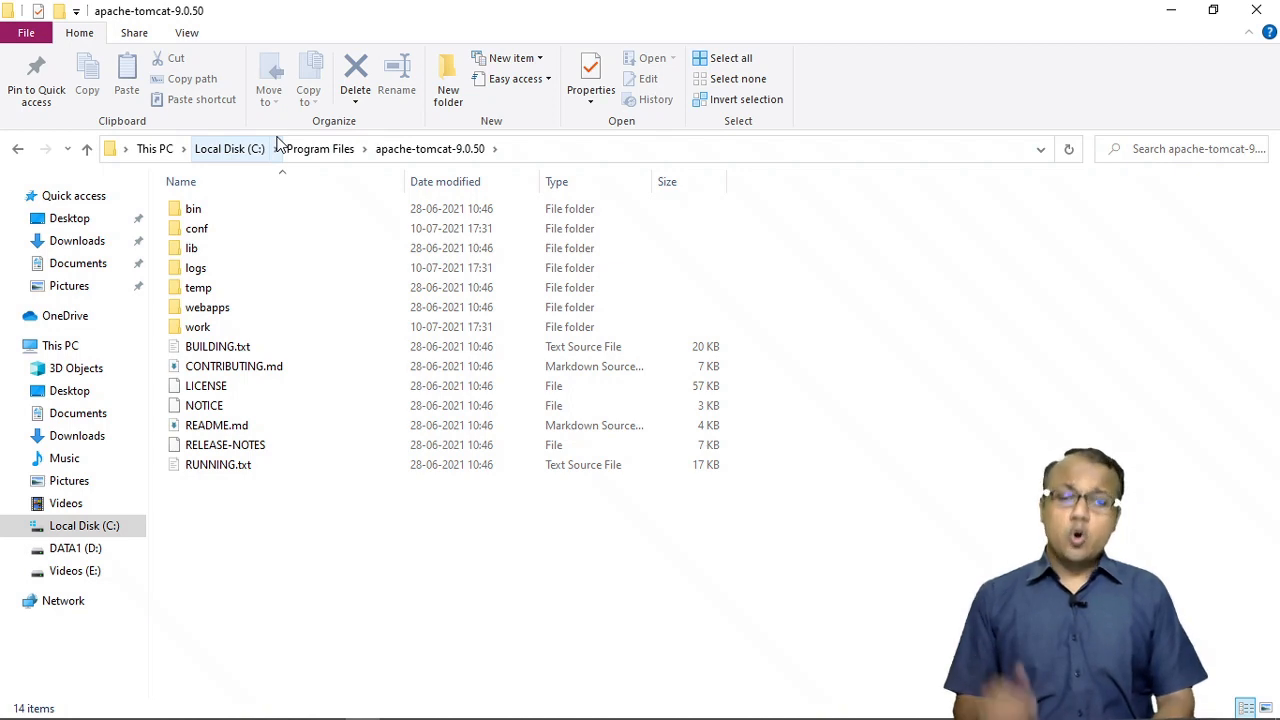
Start the Tomcat server by running startup.bat from the bin folder.
double_click(205, 212)
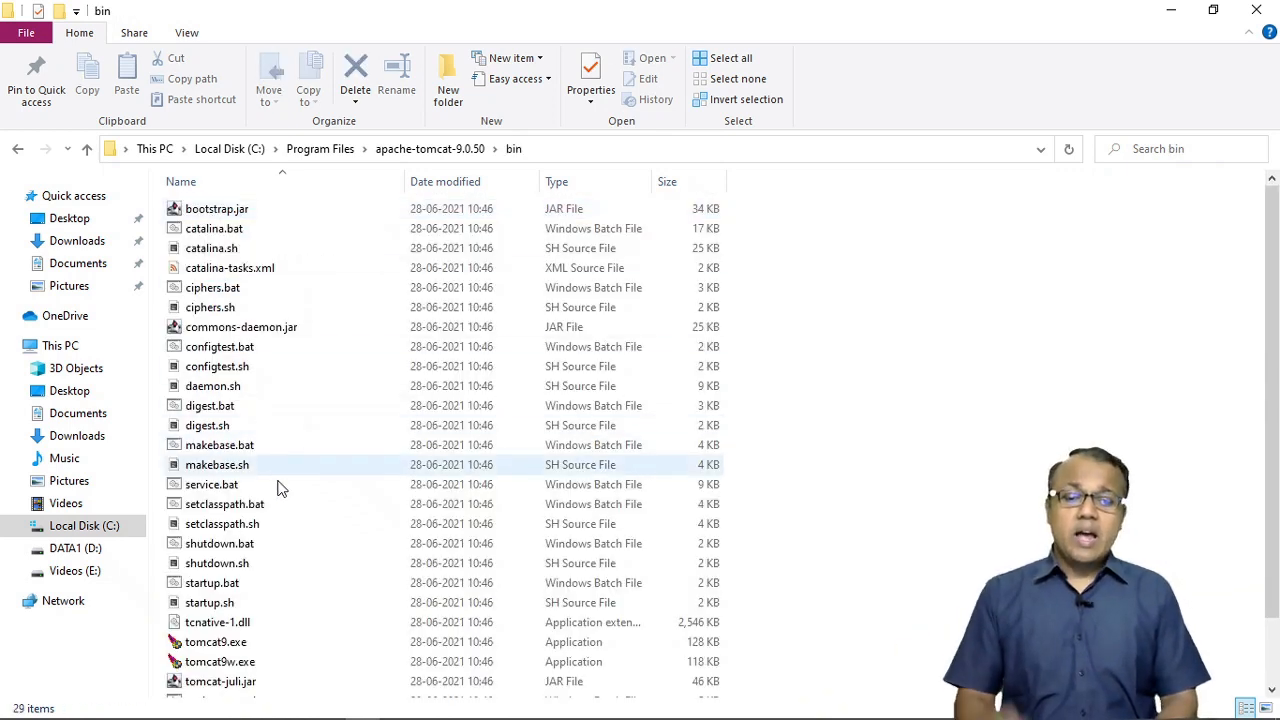
scroll(280, 541, "down", 2)
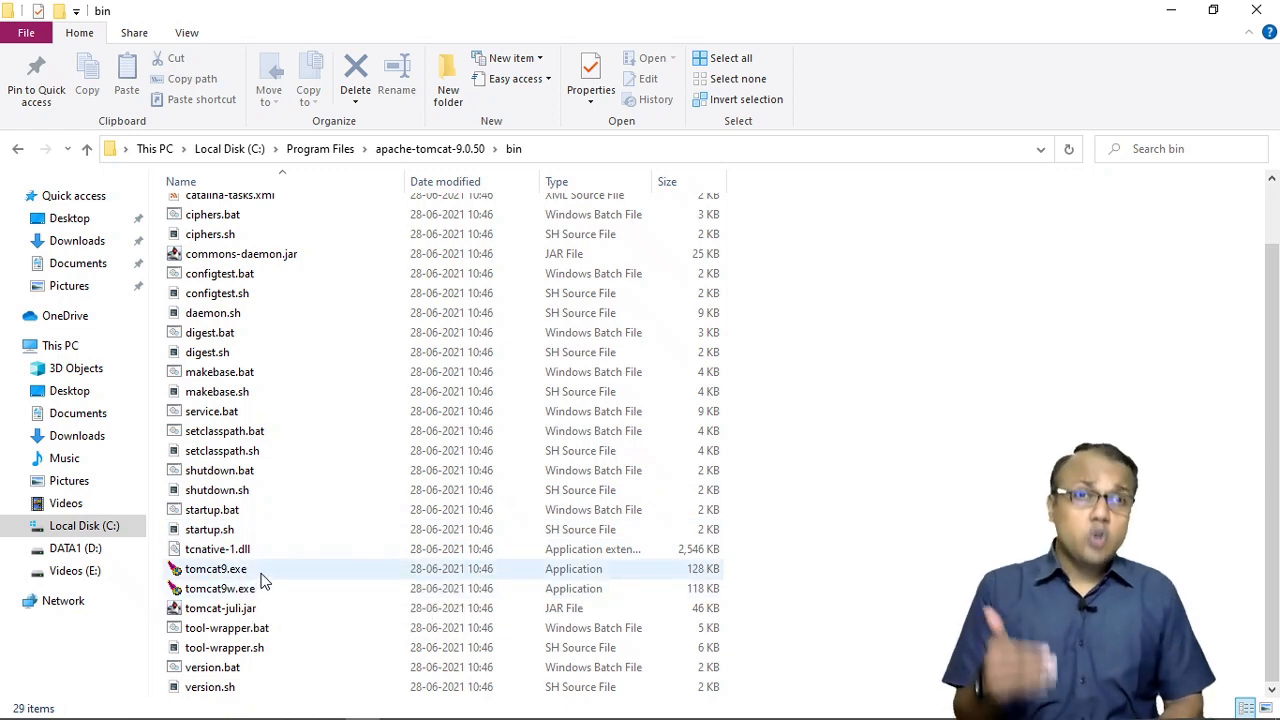
mouse_move(262, 578)
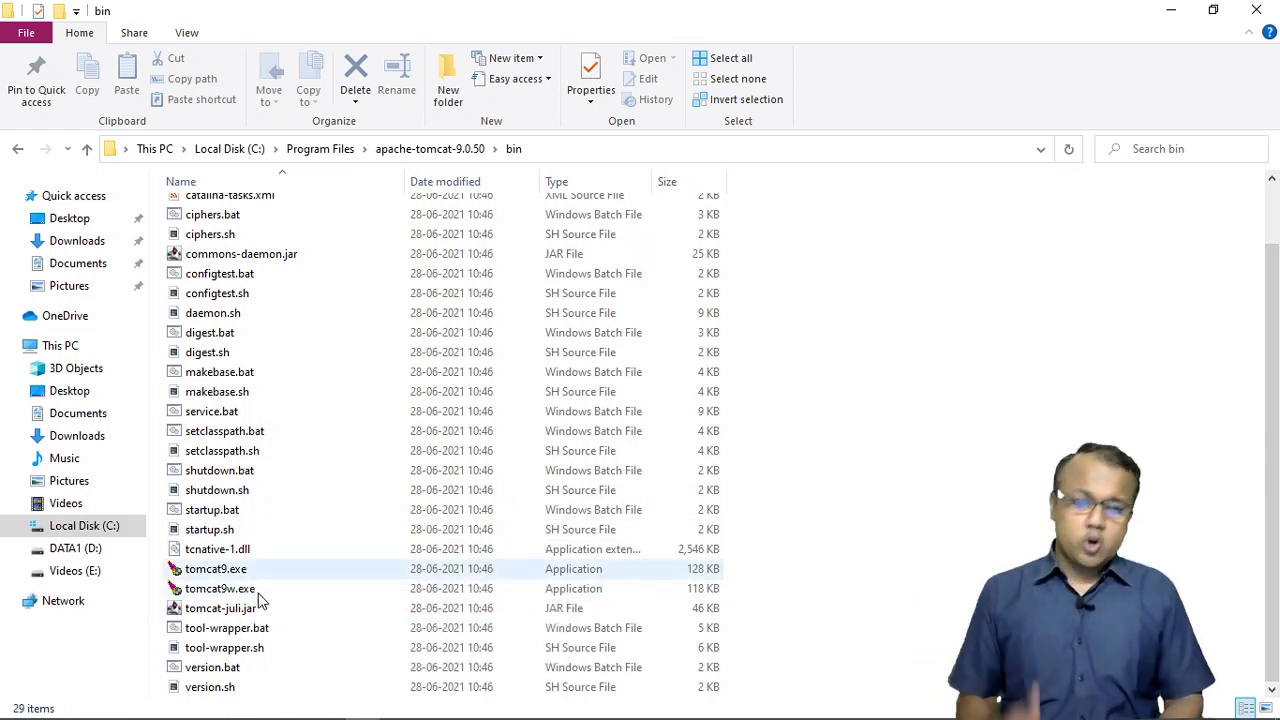
mouse_move(265, 608)
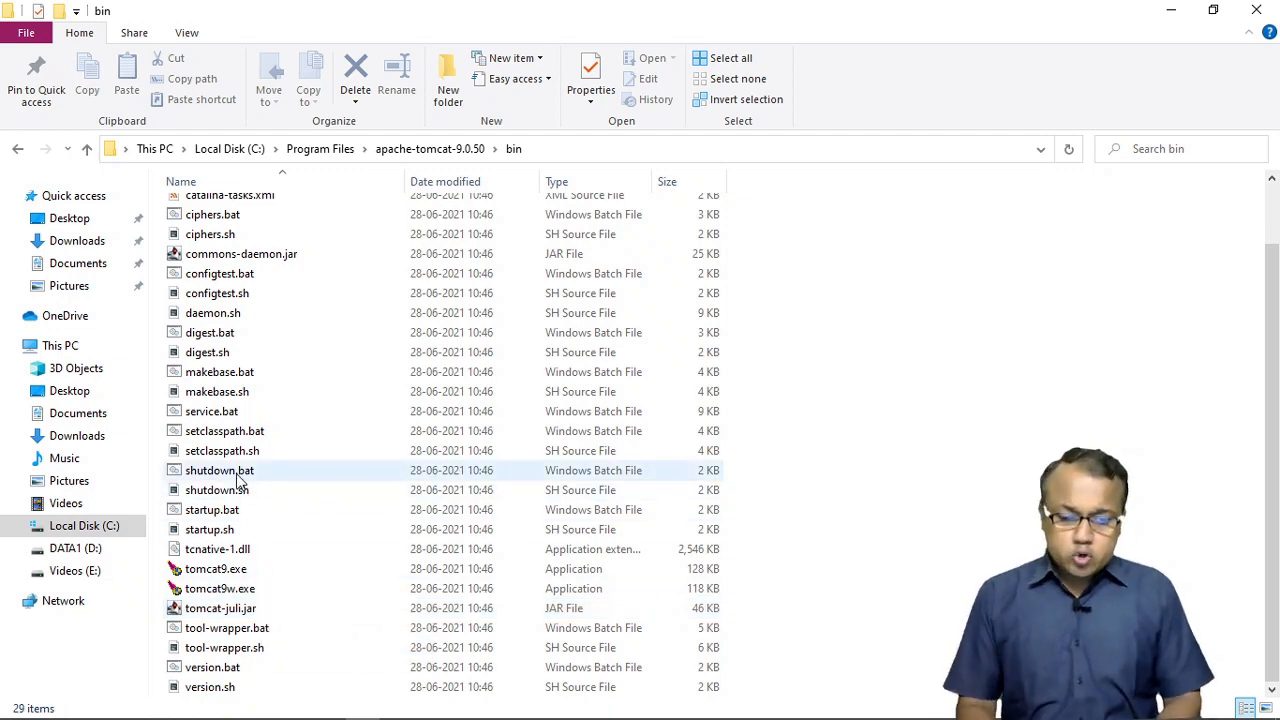
double_click(248, 513)
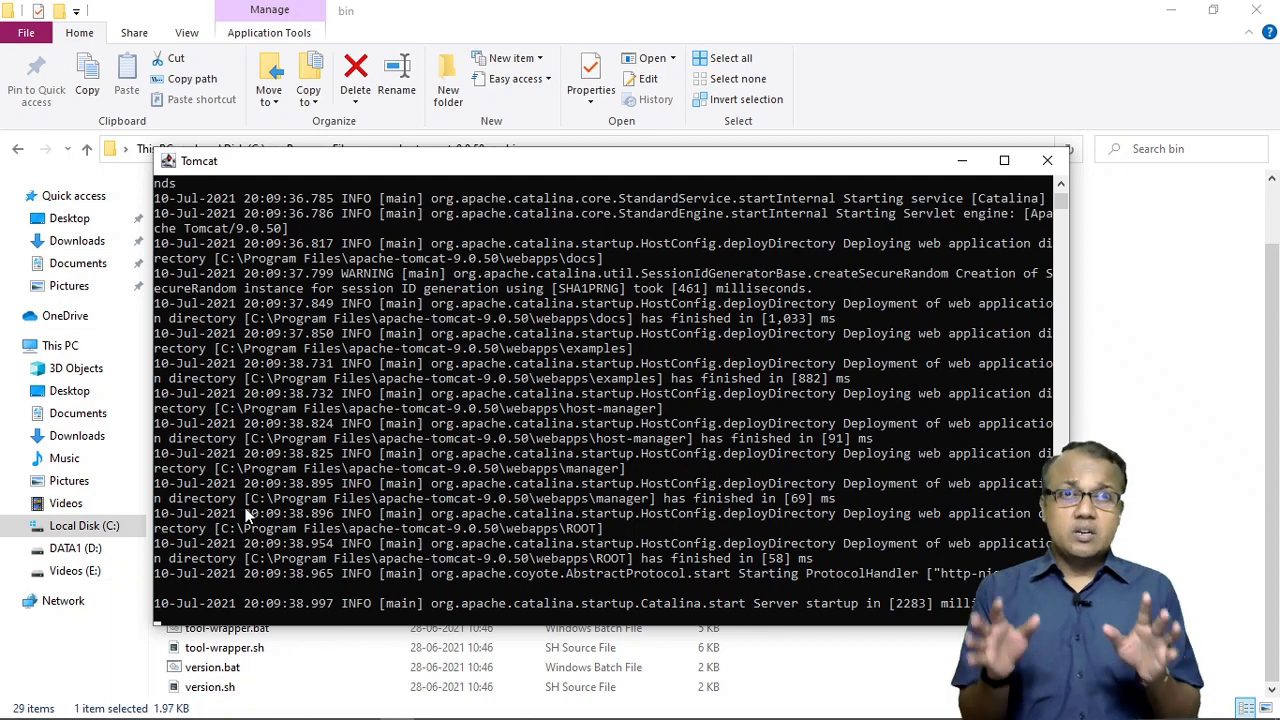
Switch to the Chrome browser and load localhost:8080 to check the Tomcat server.
key("super+Tab")
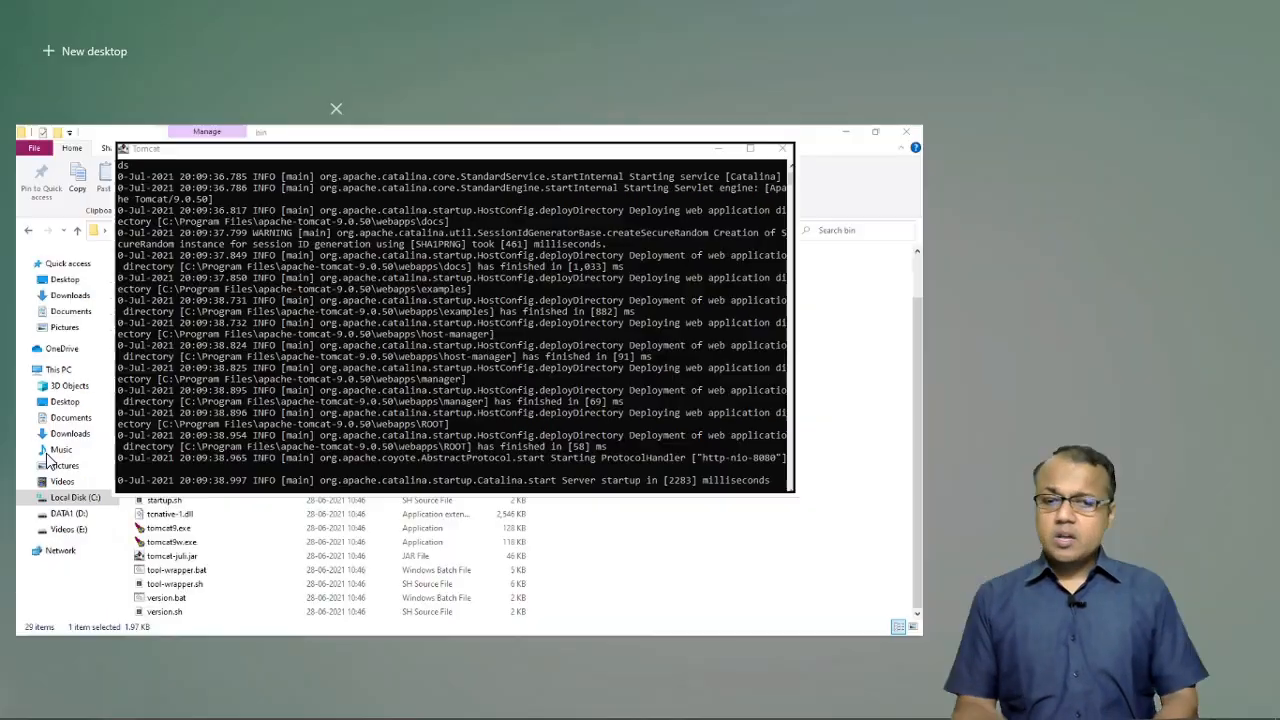
left_click(435, 394)
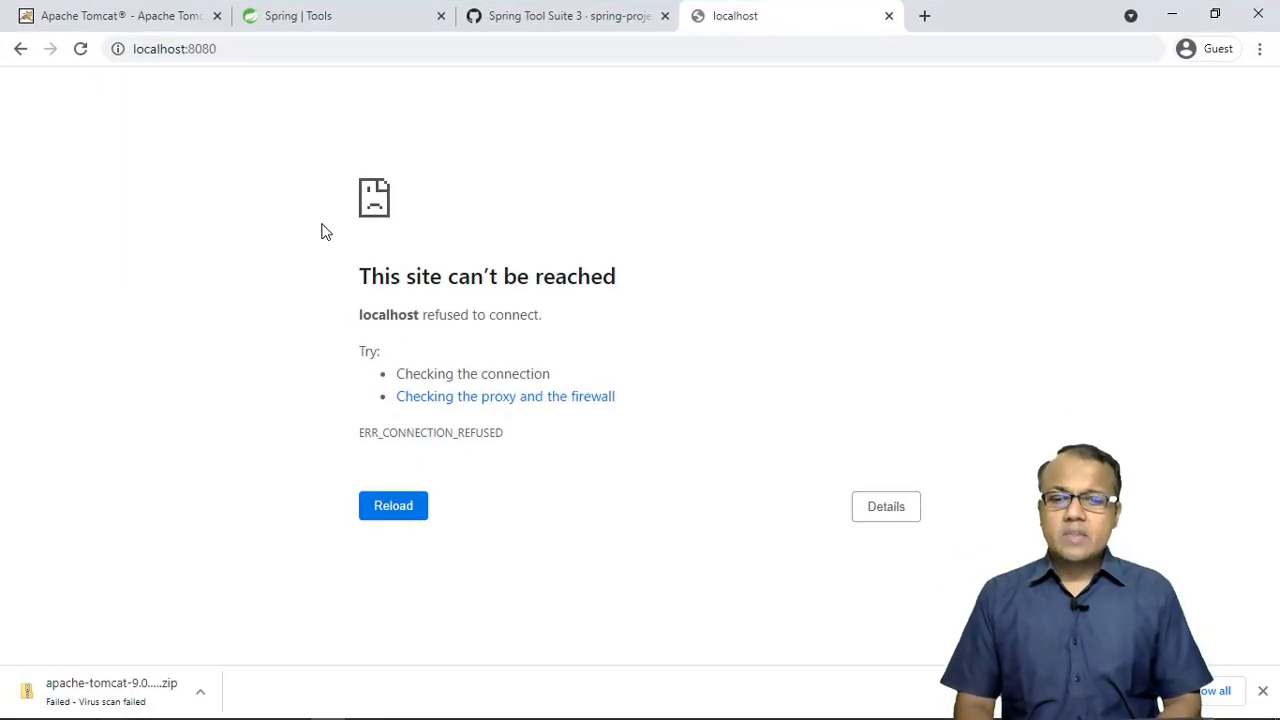
left_click(181, 48)
key("BackSpace")
type("loca")
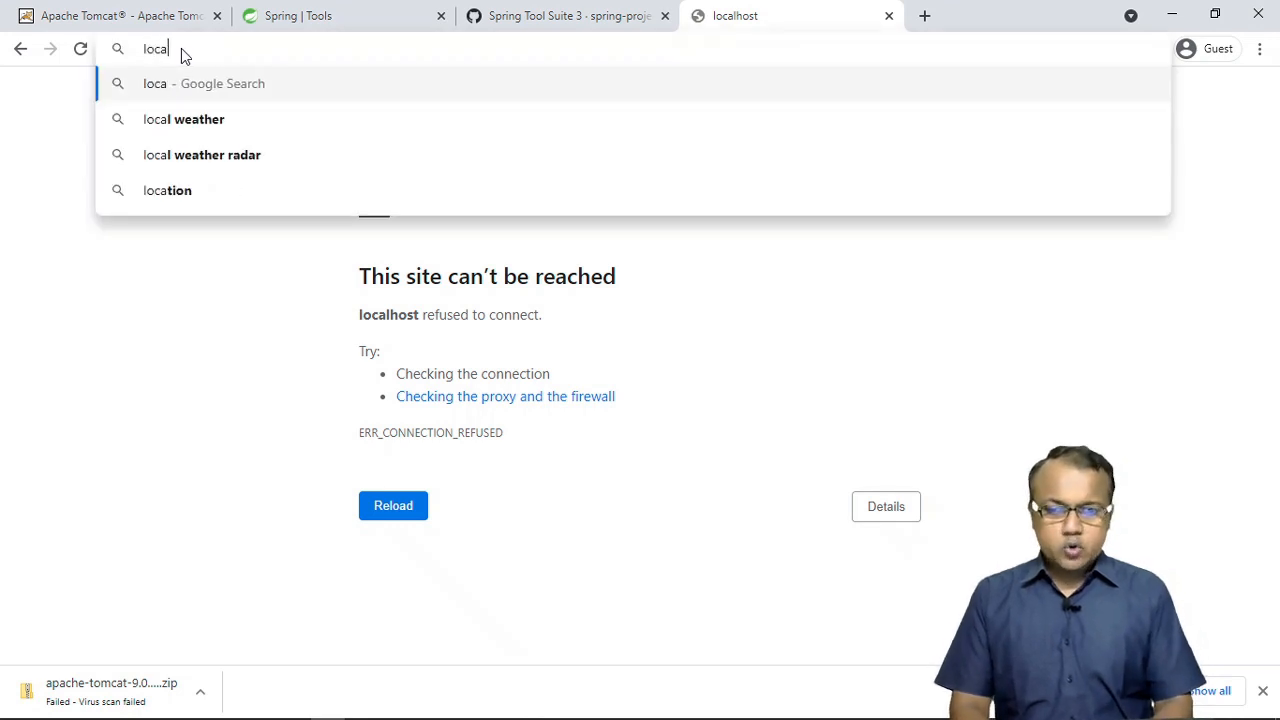
type("lhost:8080")
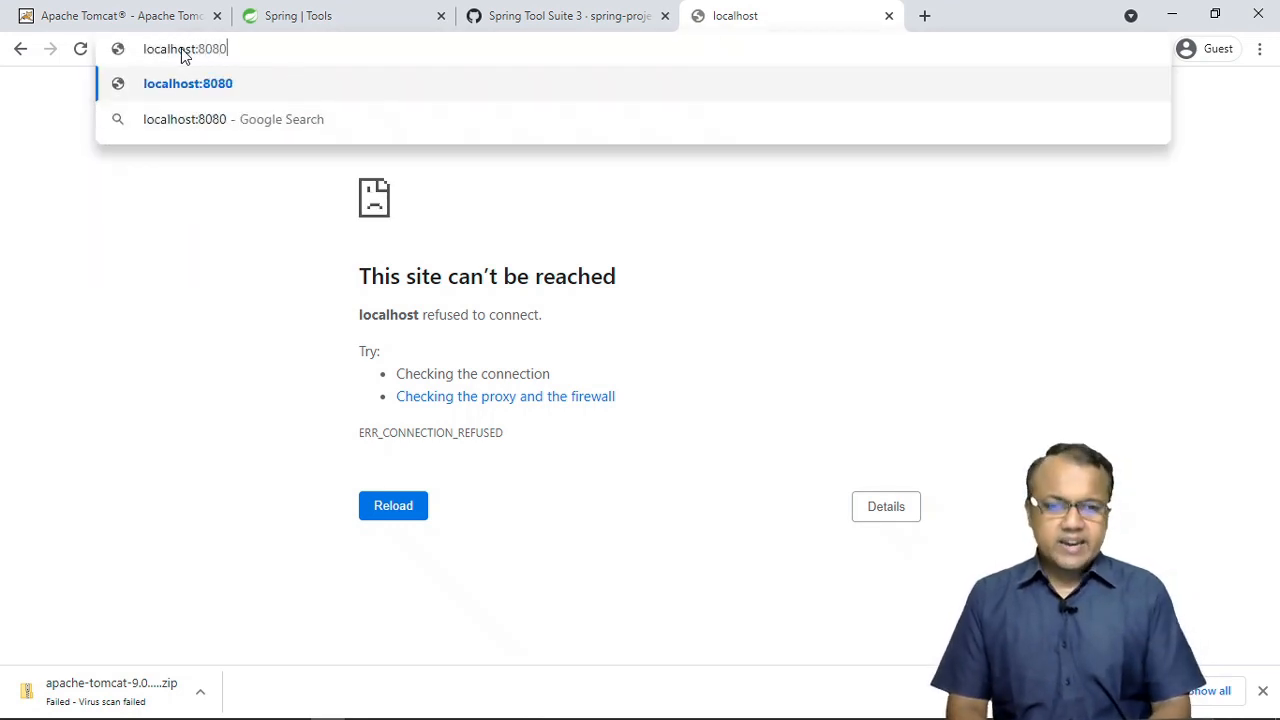
key("Return")
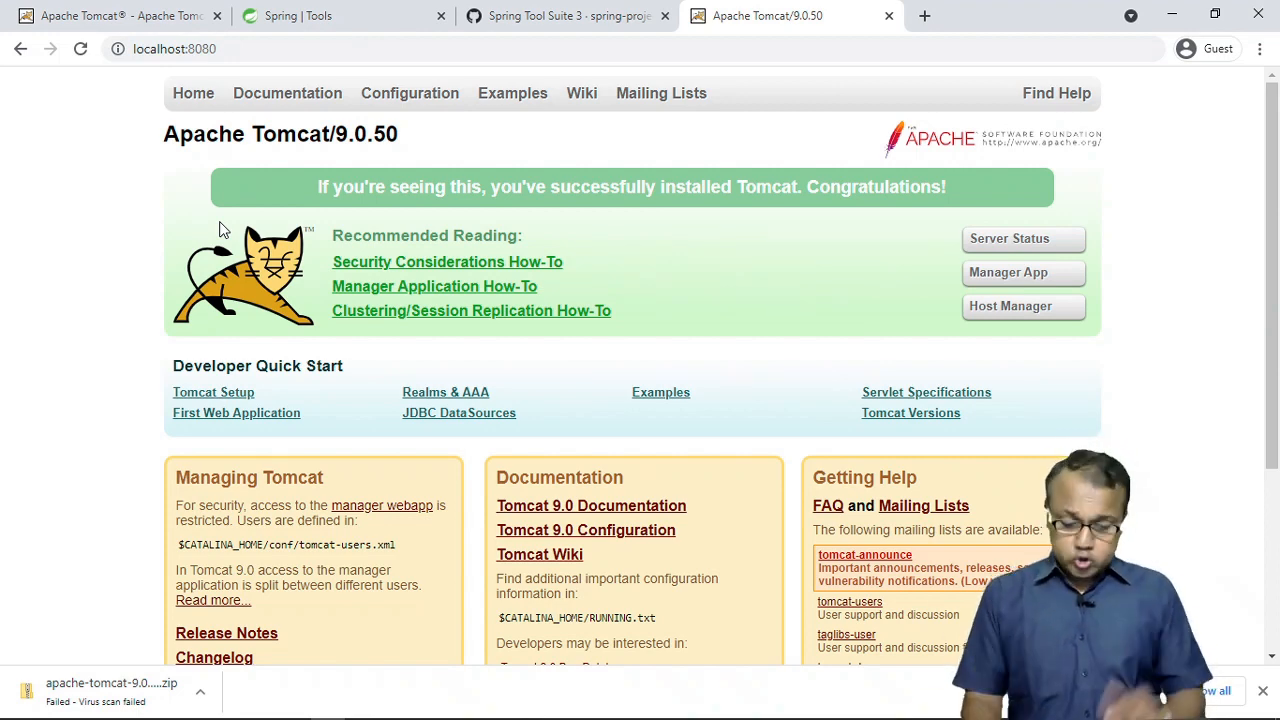
Switch back to File Explorer and stop the Tomcat server by running shutdown.bat from the bin folder.
key("super+Tab")
left_click(234, 391)
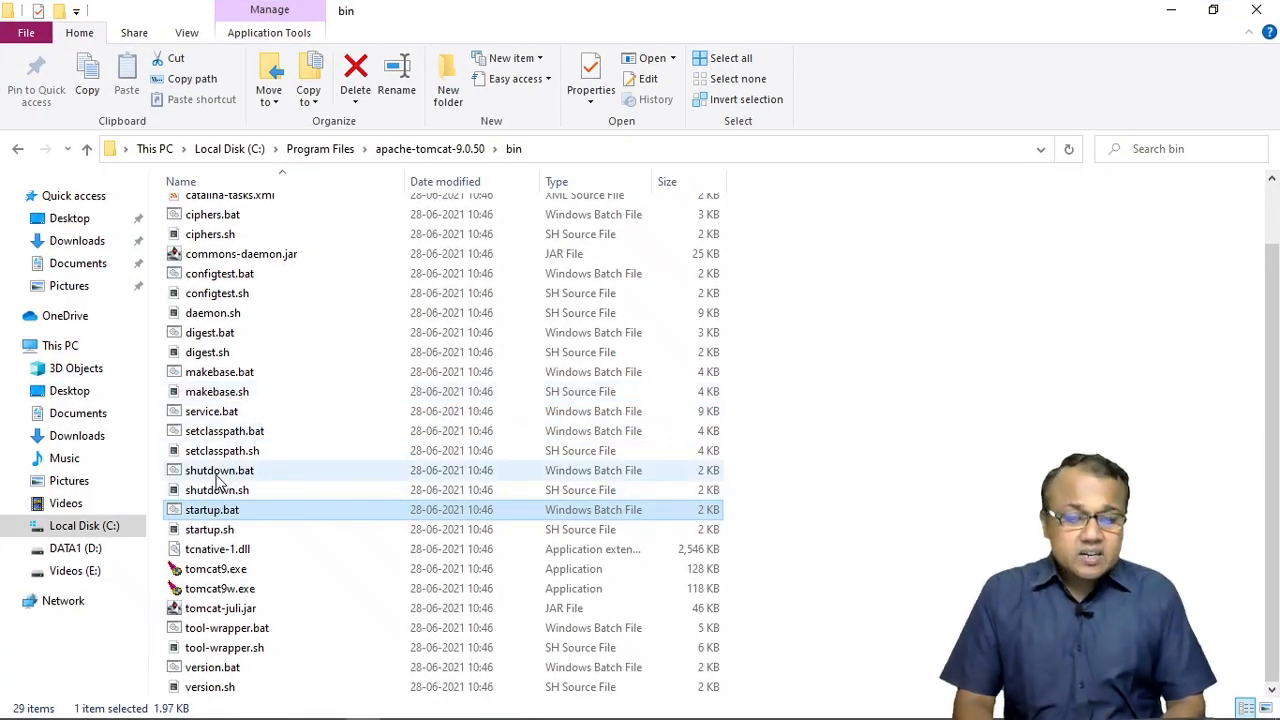
double_click(219, 477)
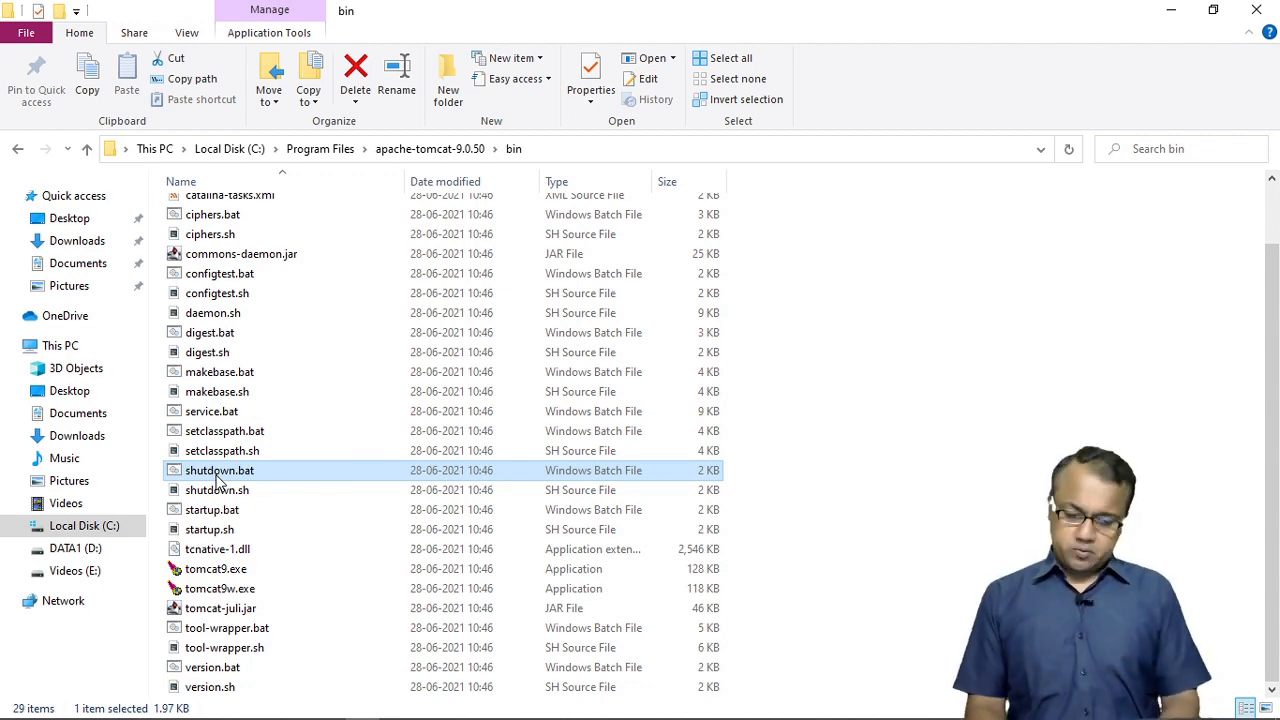
Switch to the browser and load localhost:8080 again to check whether the server still responds.
key("super+Tab")
left_click(385, 130)
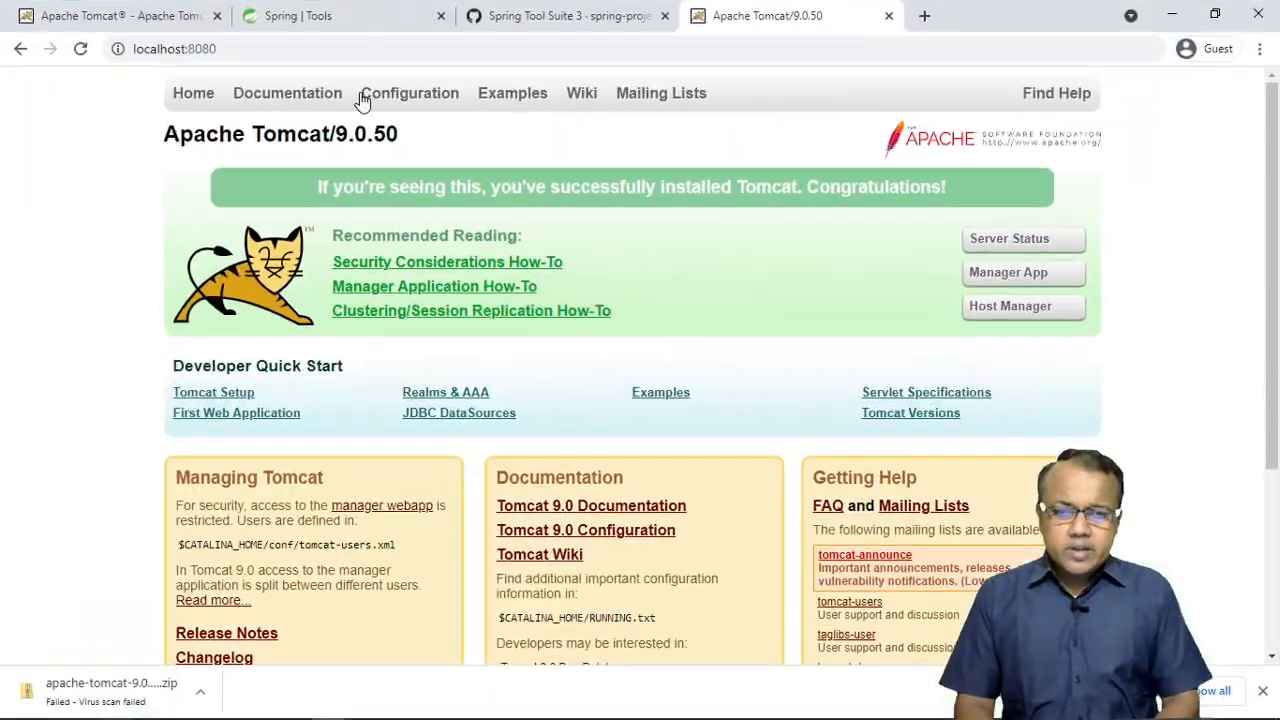
left_click(241, 60)
key("Return")
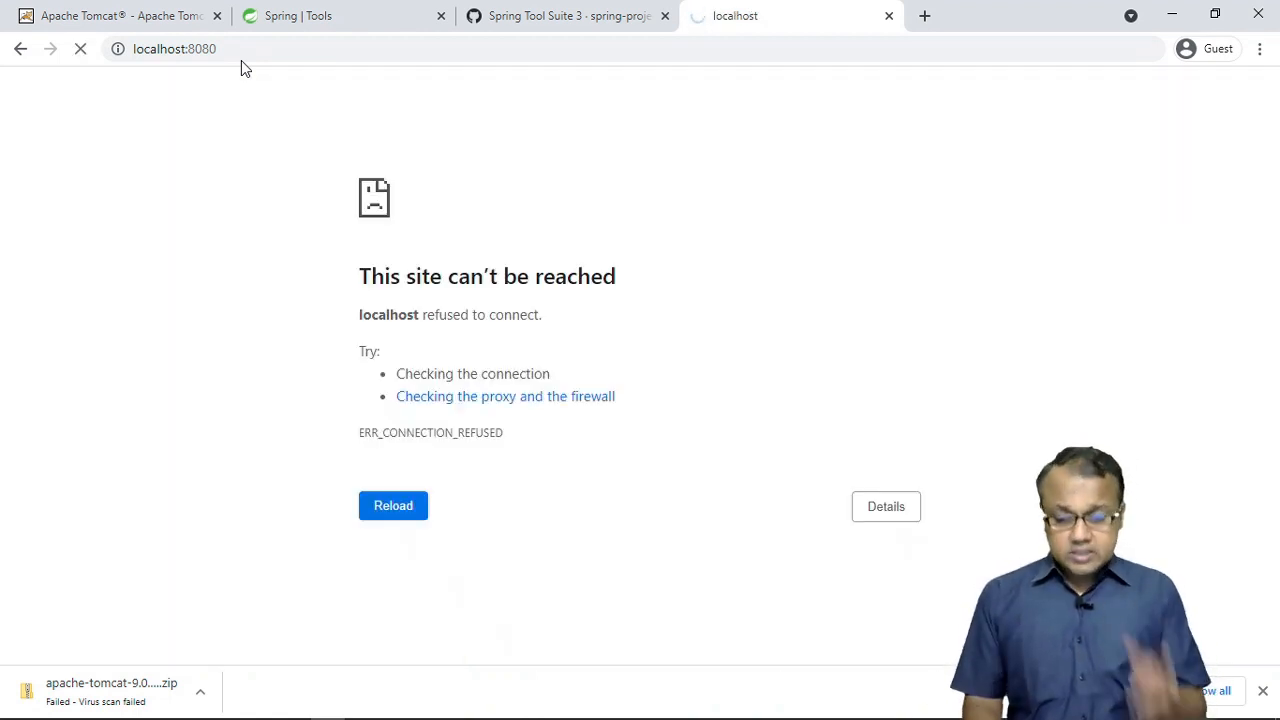
Switch to File Explorer and open server.xml from the conf folder of apache-tomcat-9.0.50.
key("super+Tab")
left_click(449, 167)
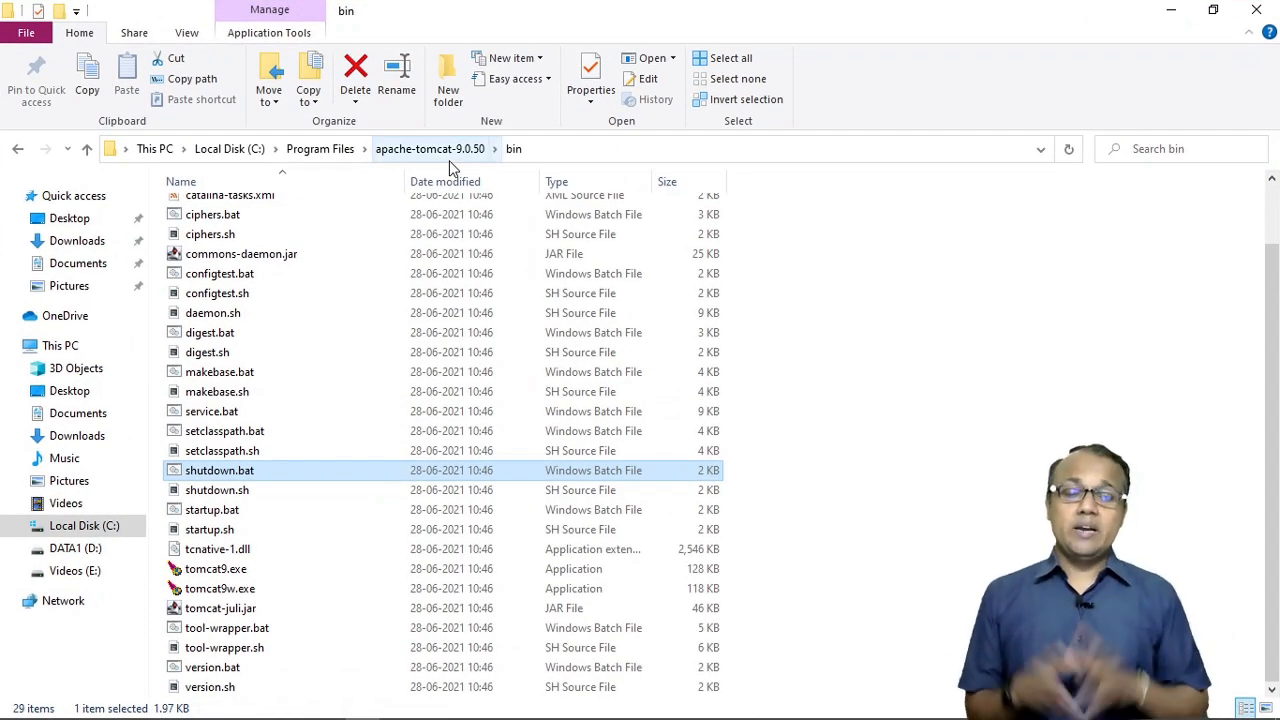
left_click(449, 160)
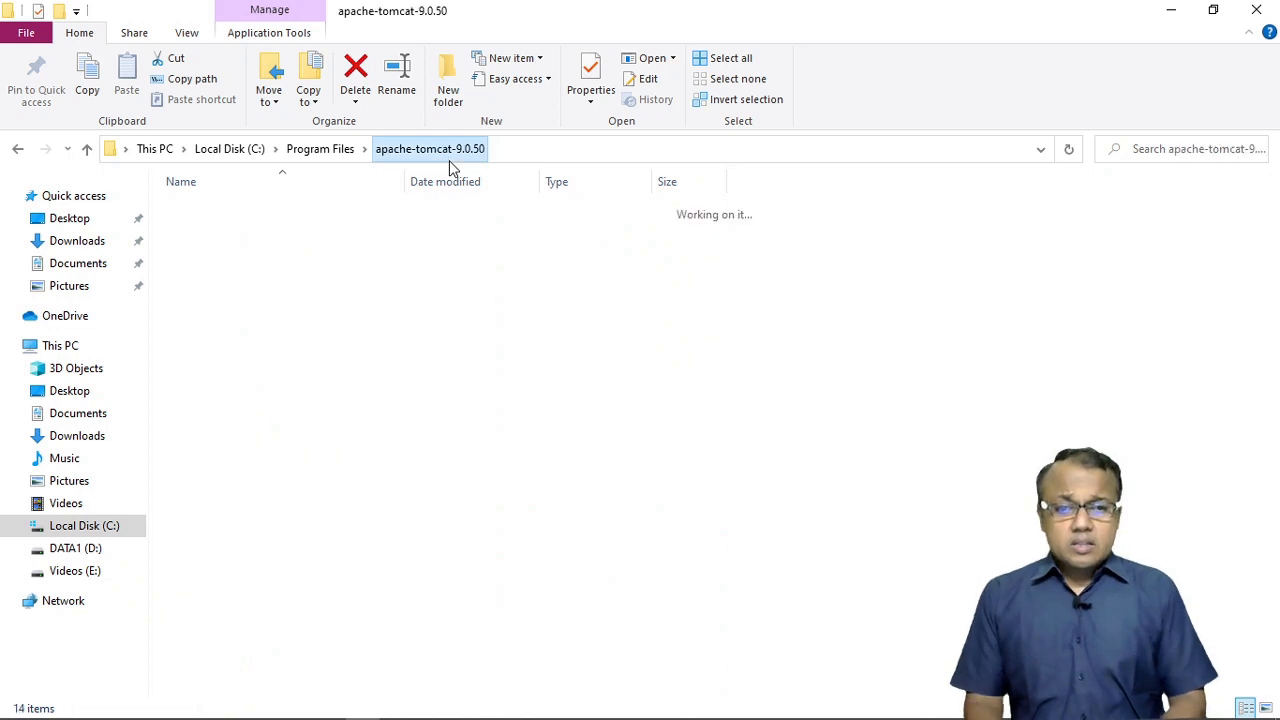
left_click(211, 232)
double_click(211, 232)
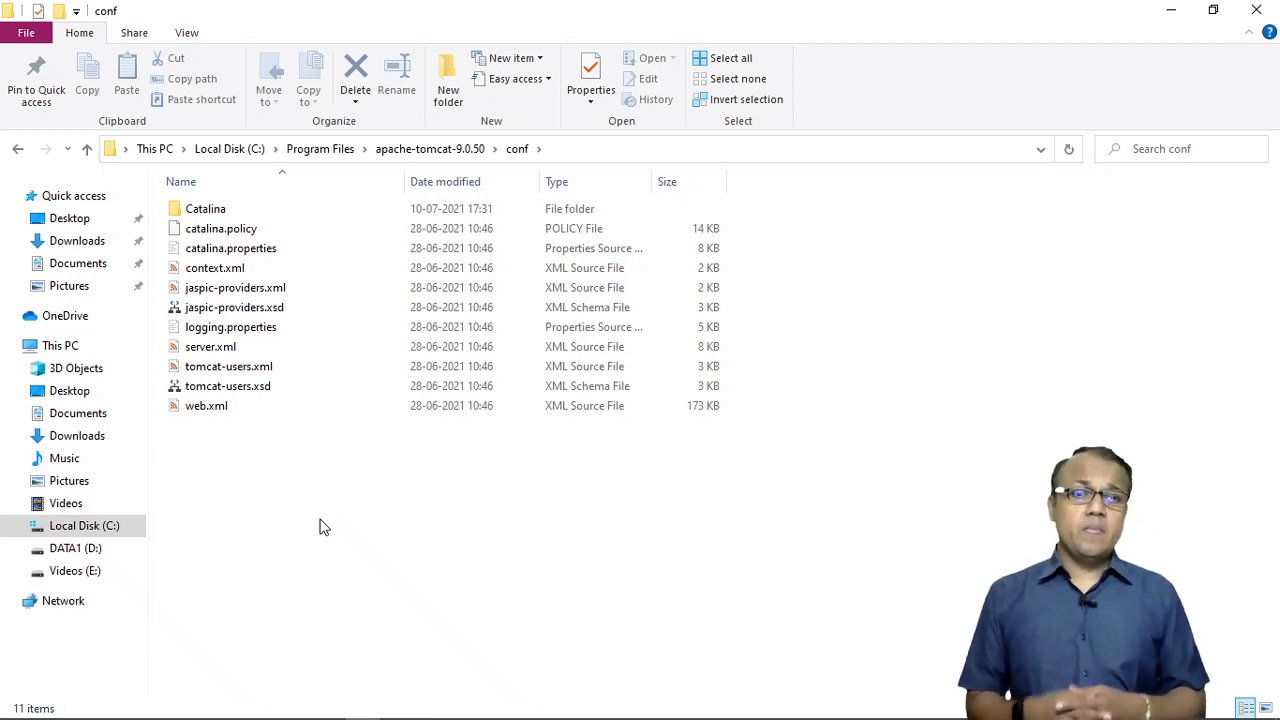
left_click(209, 350)
double_click(209, 348)
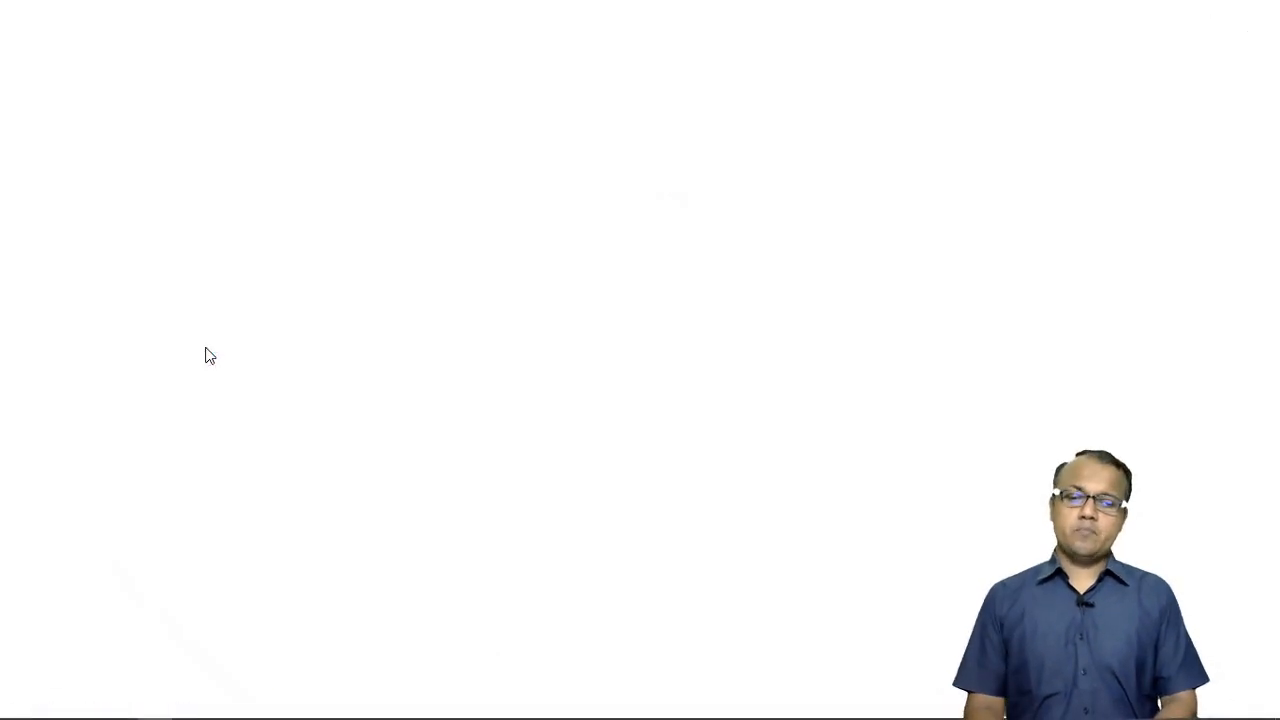
Find 8080 in server.xml and set the port of the active HTTP/1.1 Connector on line 69 to 9090.
left_click(601, 409)
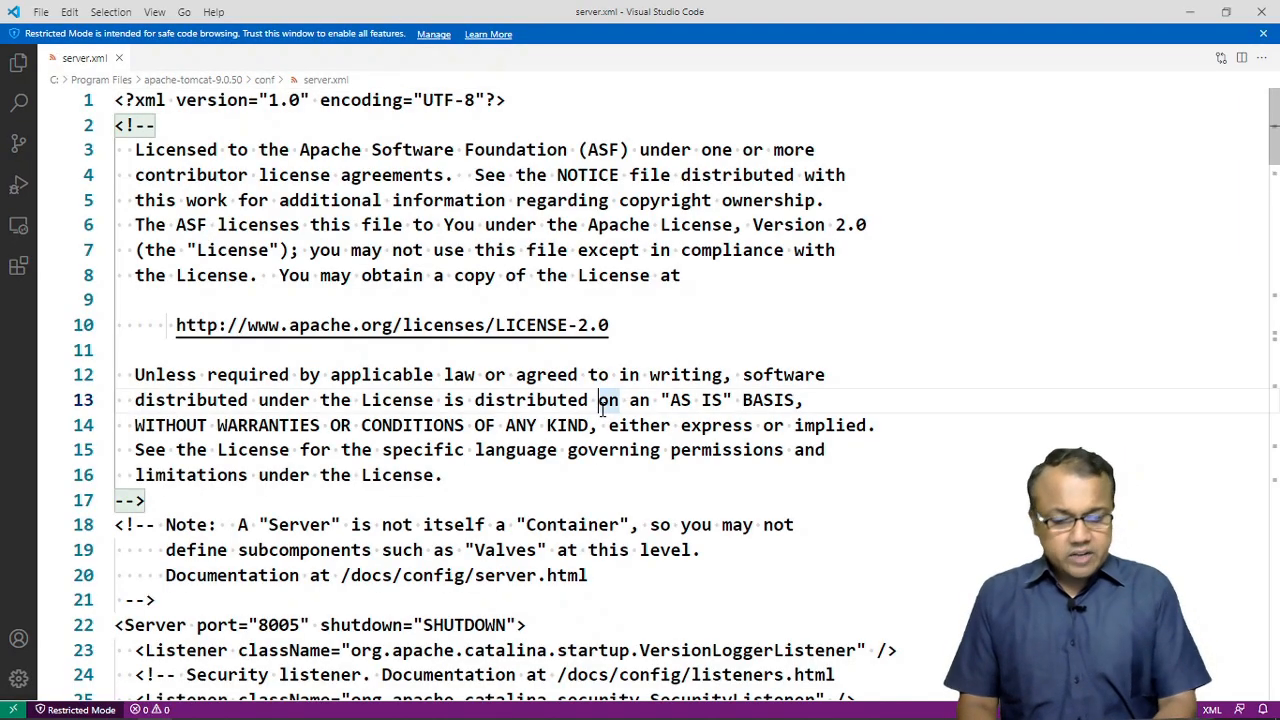
key("ctrl+f")
type("8080")
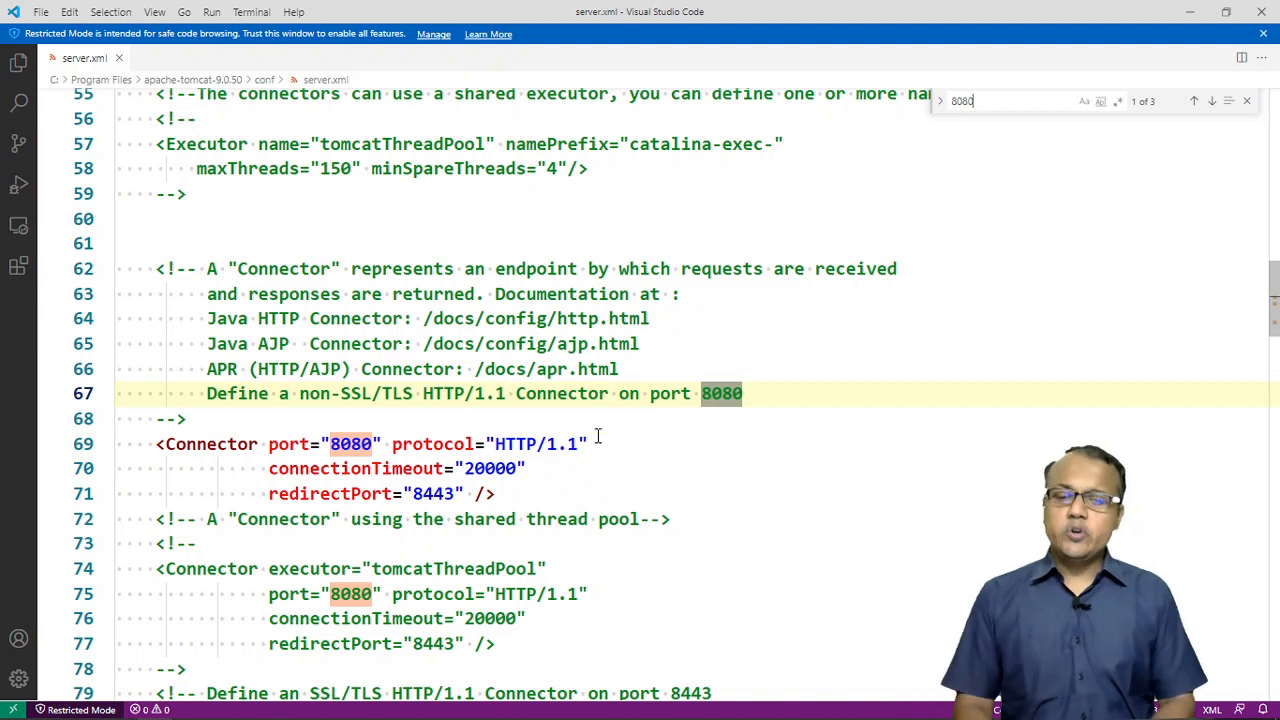
left_click(342, 443)
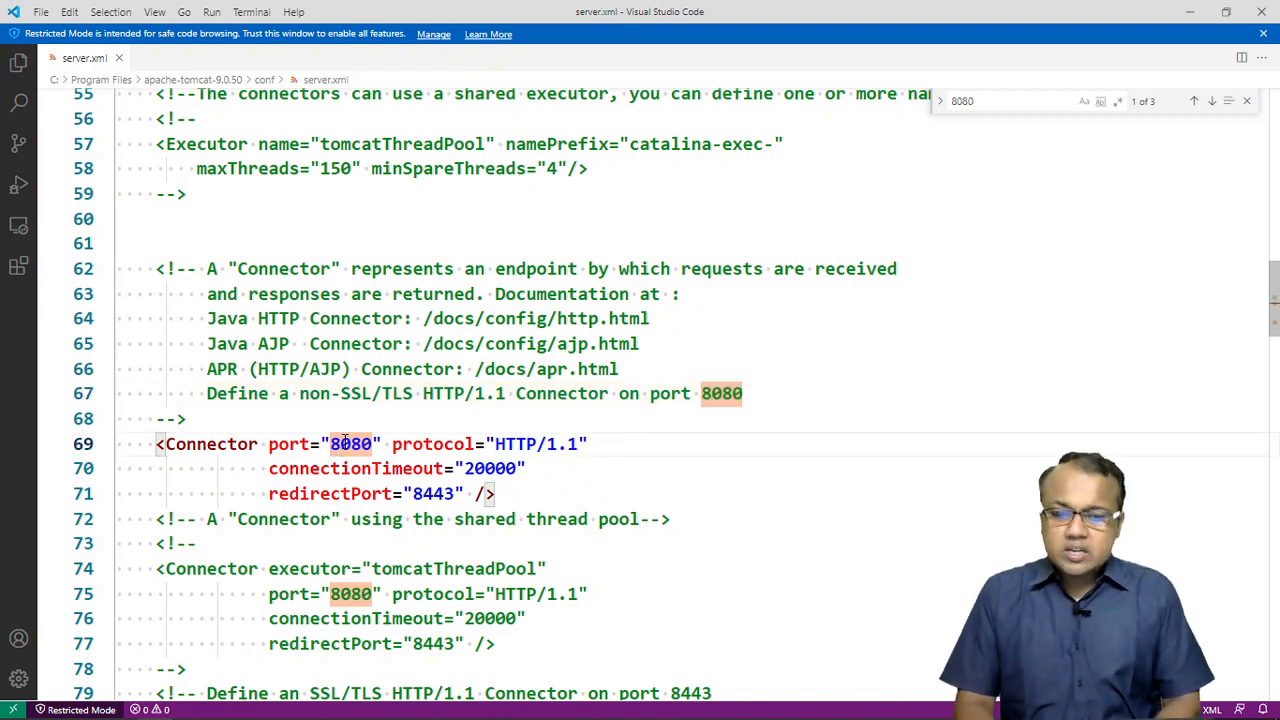
double_click(345, 443)
type("9009")
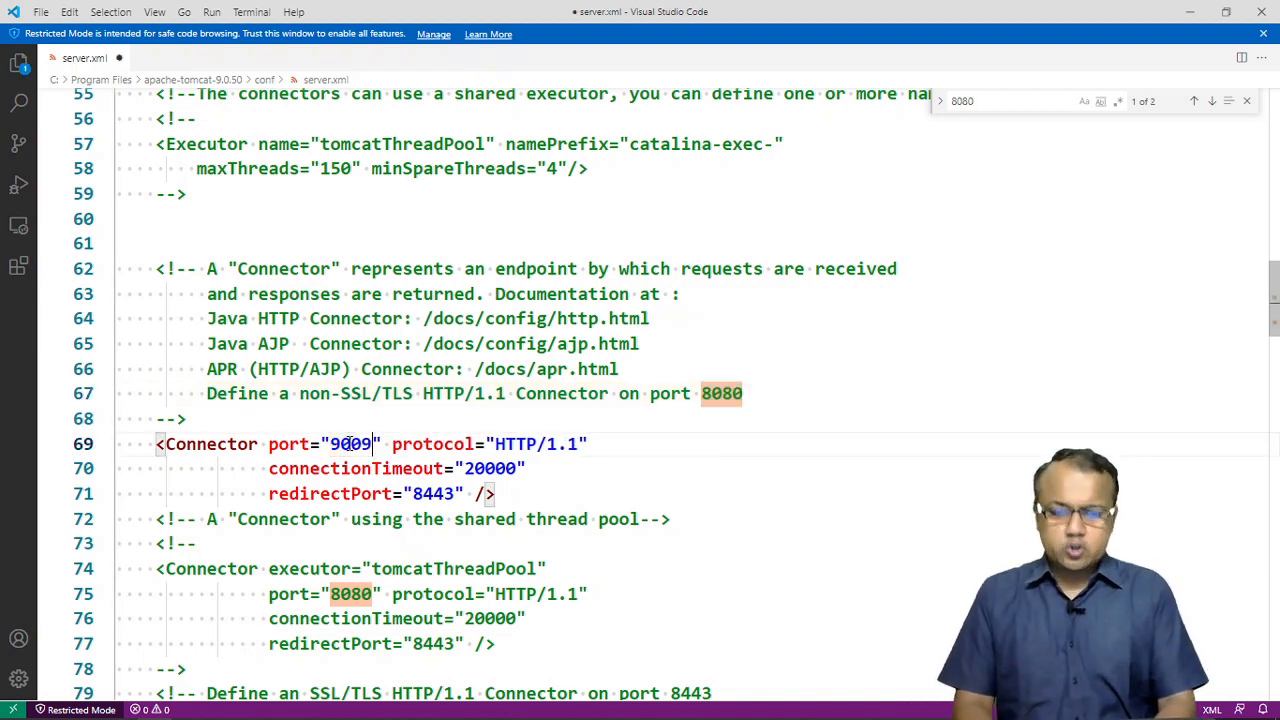
key("BackSpace")
key("BackSpace")
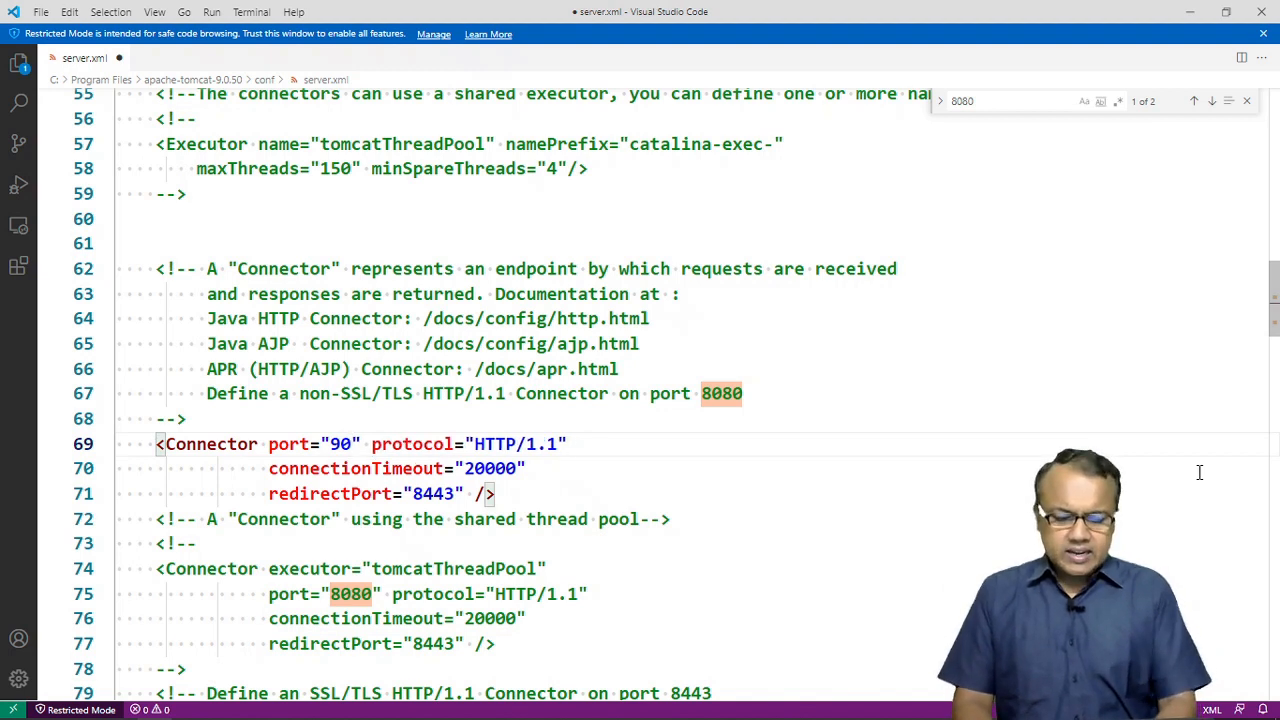
type("90")
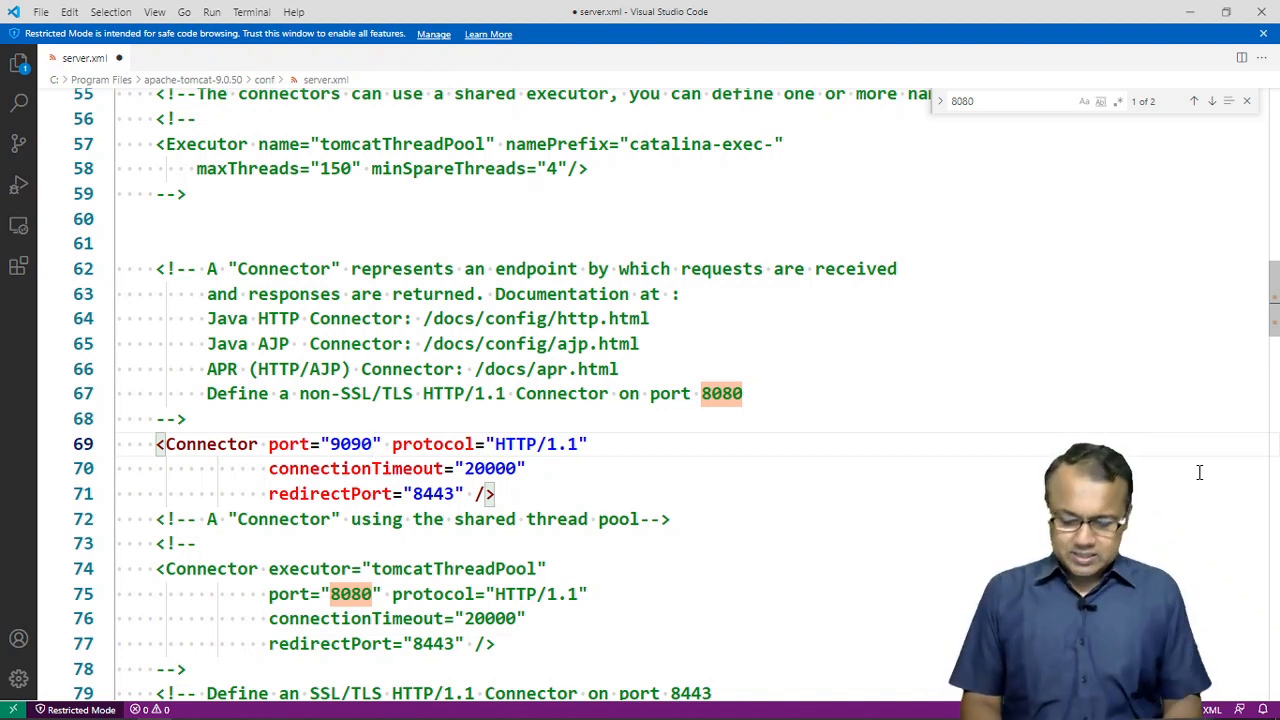
Undo the edits to the Connector port on line 69.
key("ctrl+z")
key("ctrl+z")
key("ctrl+z")
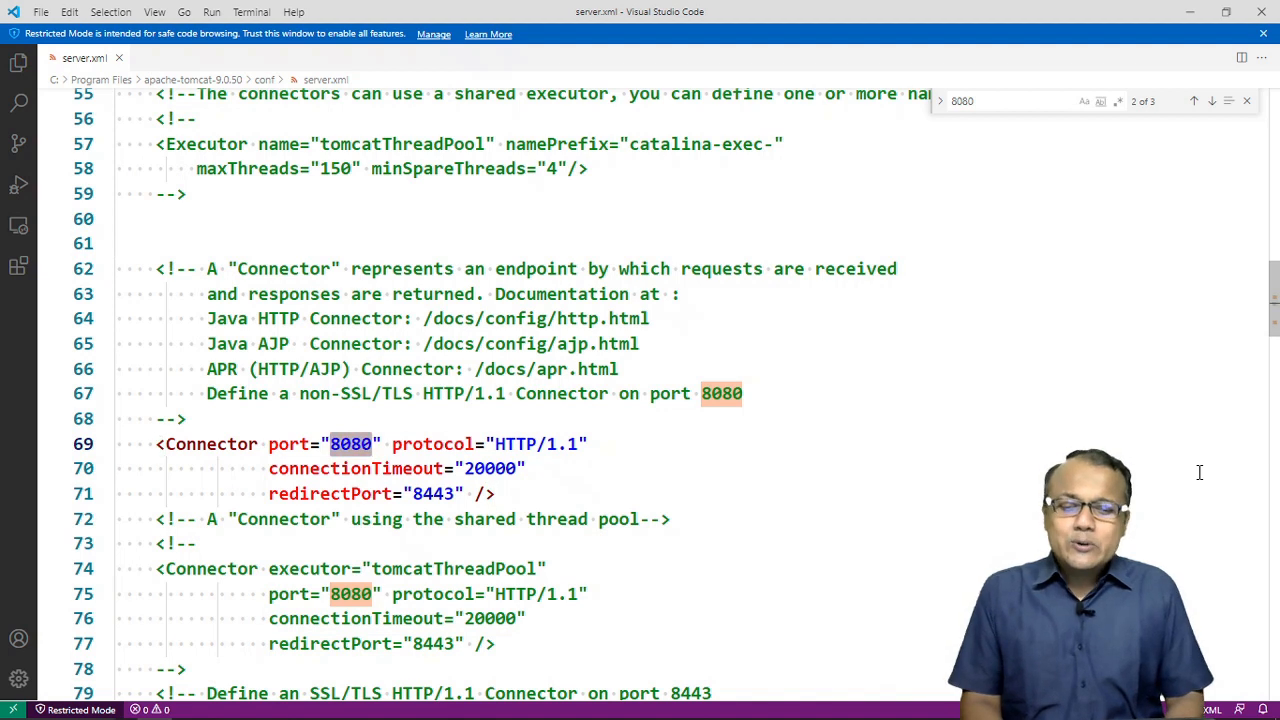
Leave server.xml, return to File Explorer and go up from conf to the apache-tomcat-9.0.50 folder.
key("Down")
key("Down")
key("Down")
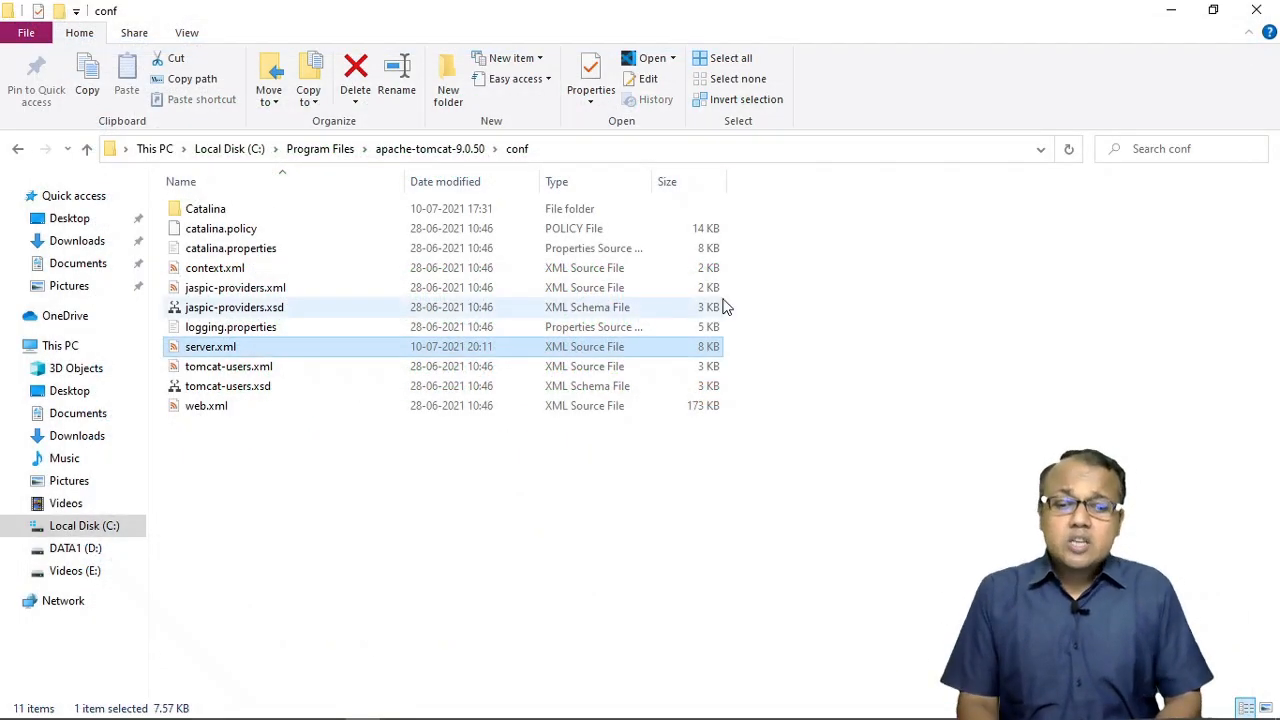
left_click(275, 496)
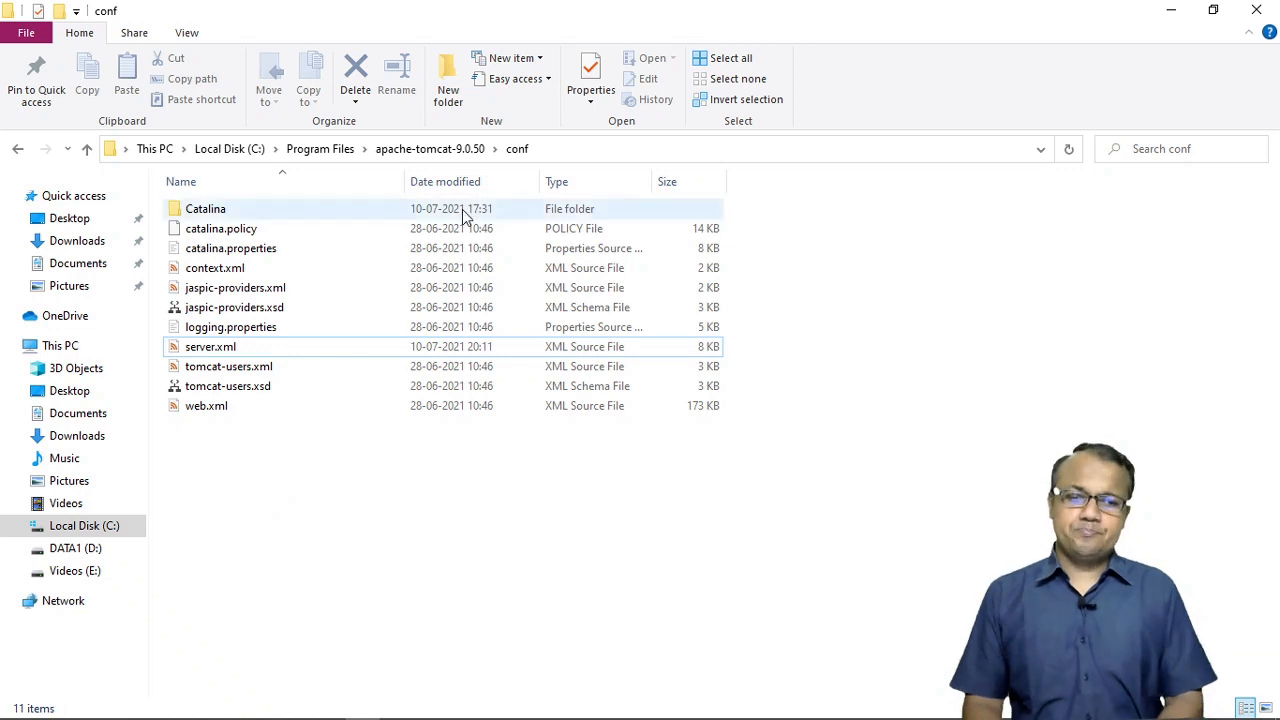
left_click(430, 149)
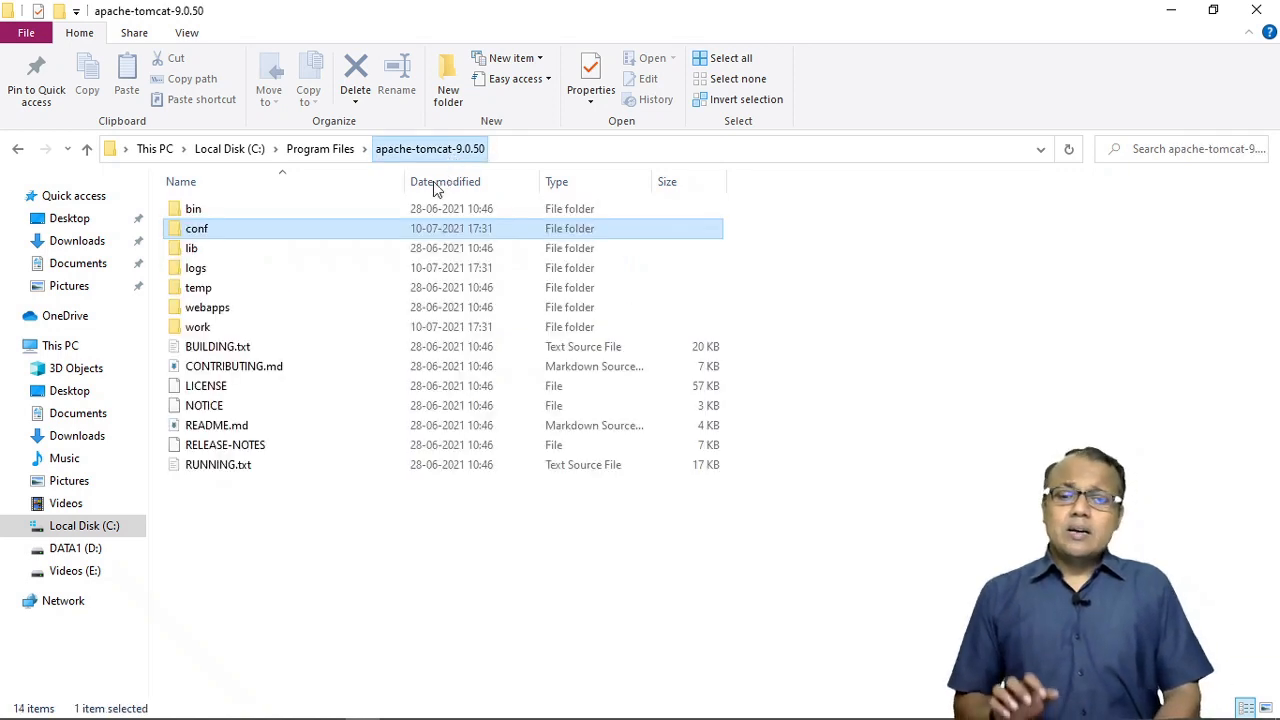
Open the lib folder of apache-tomcat-9.0.50 and locate jsp-api.jar and servlet-api.jar among its JAR files.
double_click(234, 249)
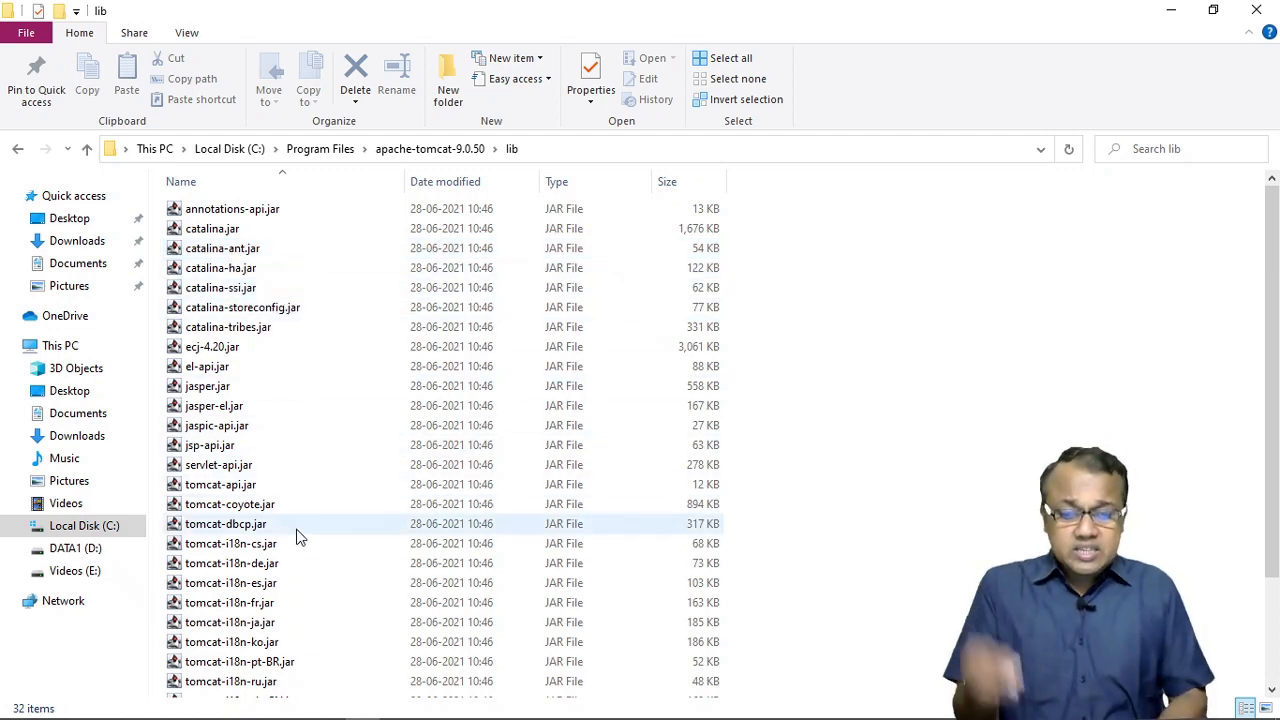
scroll(296, 535, "down", 2)
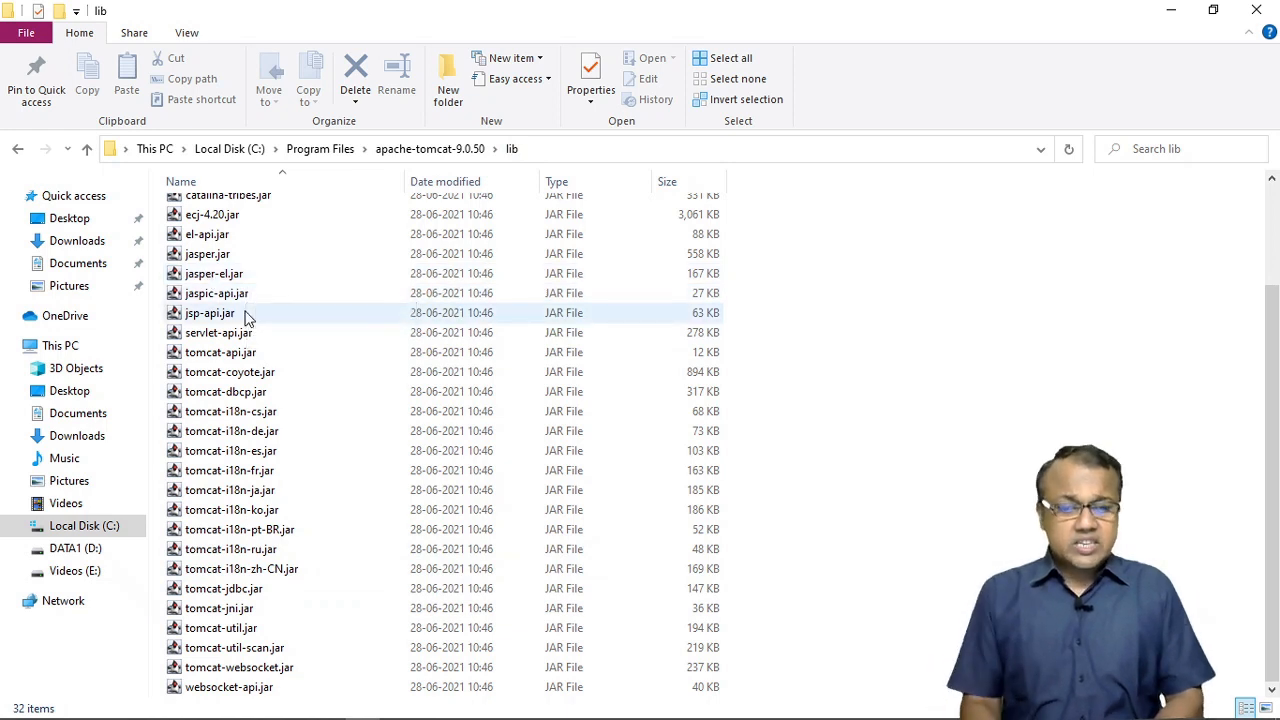
left_click(258, 316)
left_click(250, 336)
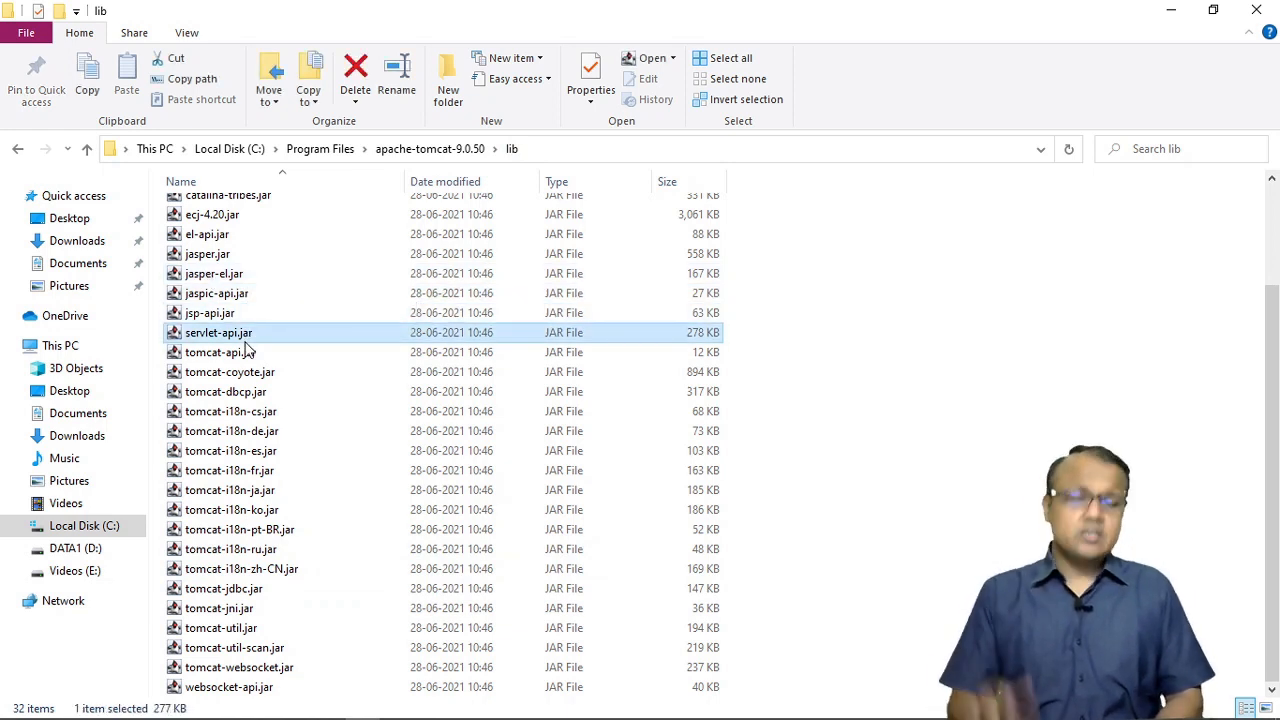
Go back up to the apache-tomcat-9.0.50 folder and single out the logs folder, then the work and temp folders together.
left_click(465, 150)
left_click(238, 270)
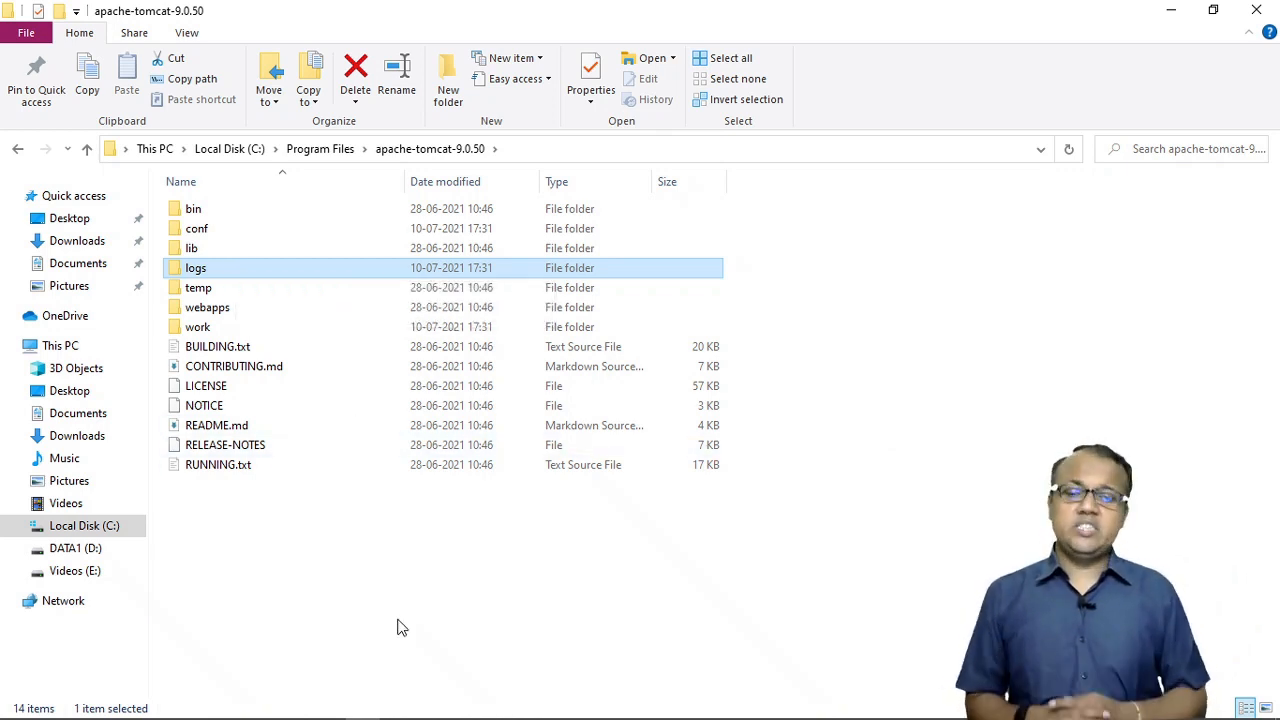
left_click(203, 328)
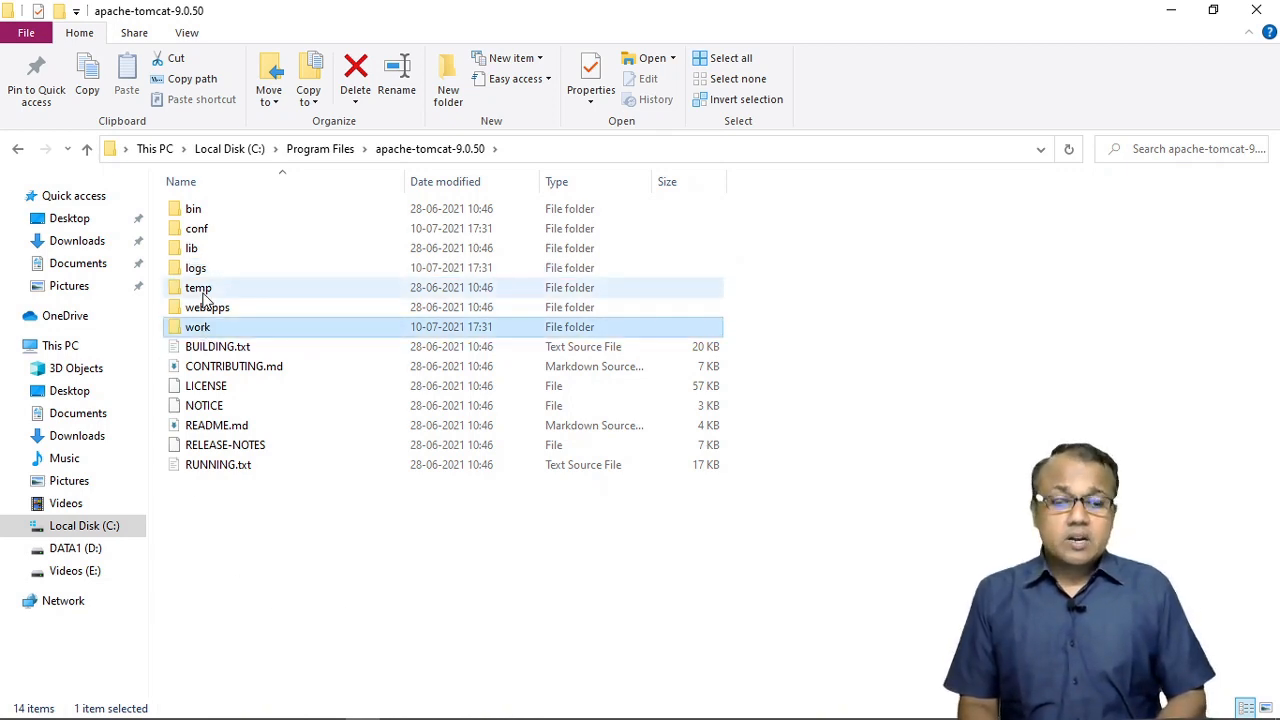
left_click(200, 290, "ctrl")
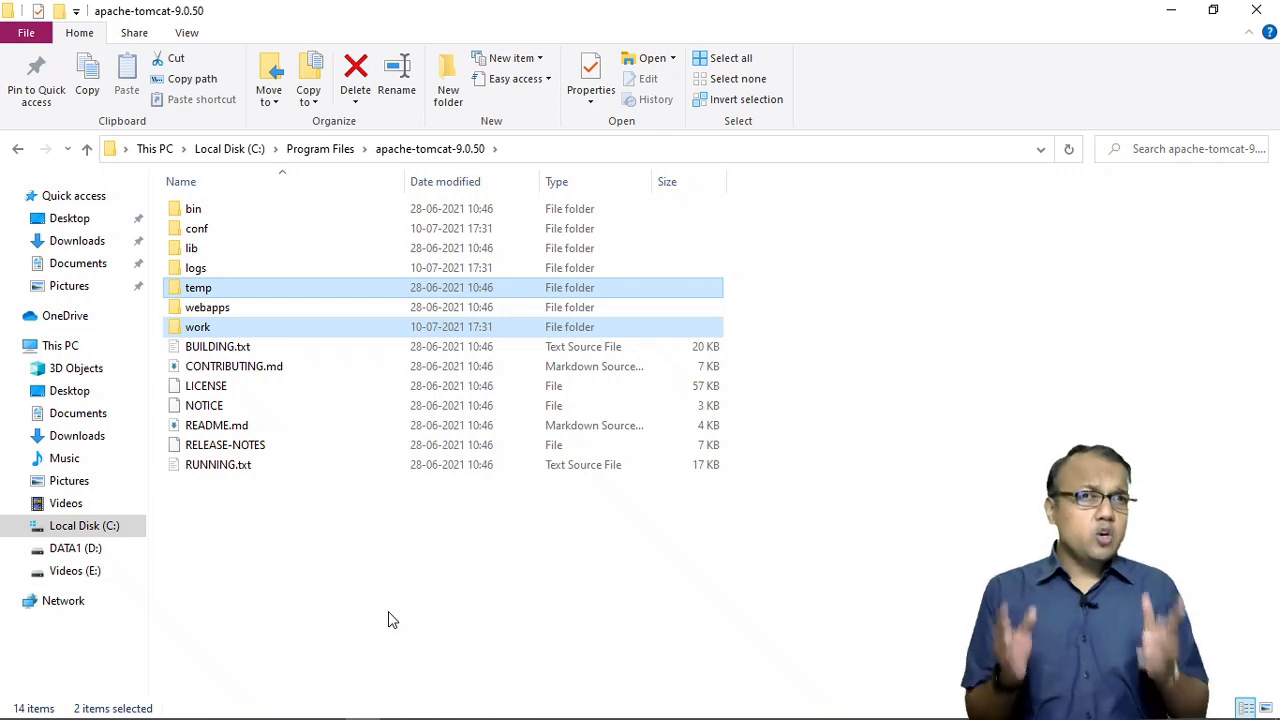
Clear the folder selection and open the webapps folder to view the deployed applications.
left_click(390, 620)
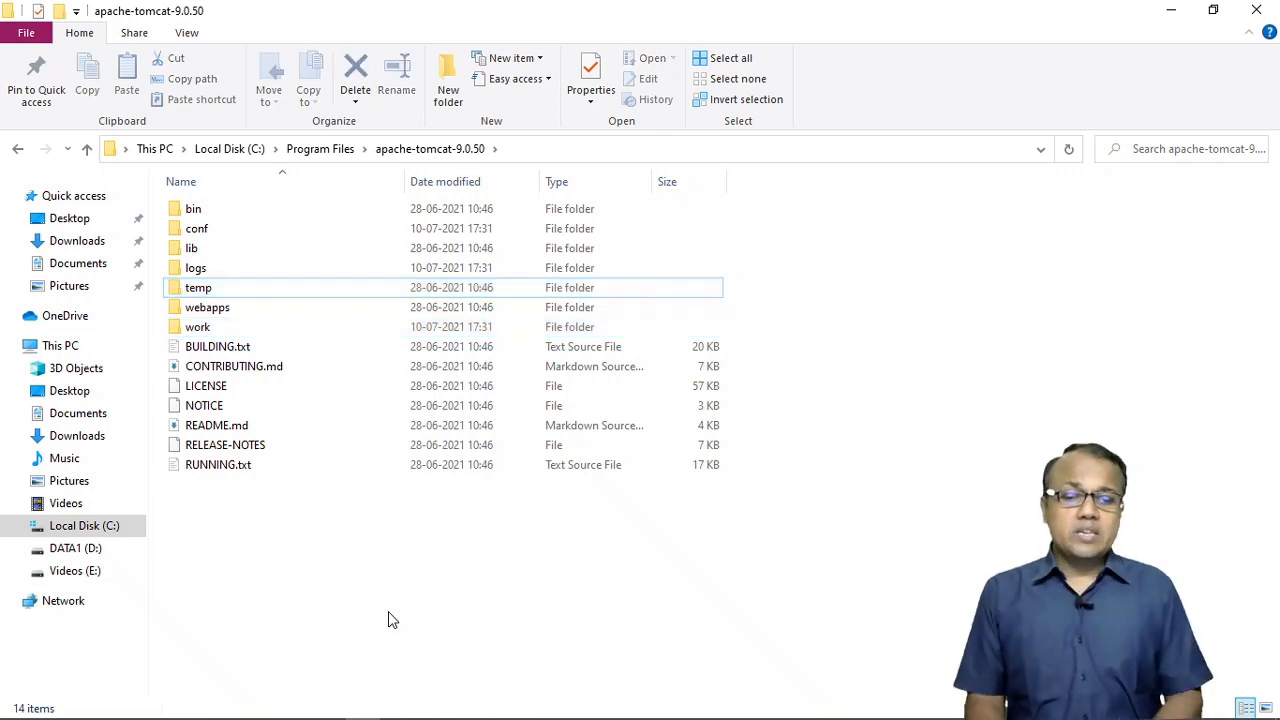
left_click(211, 316)
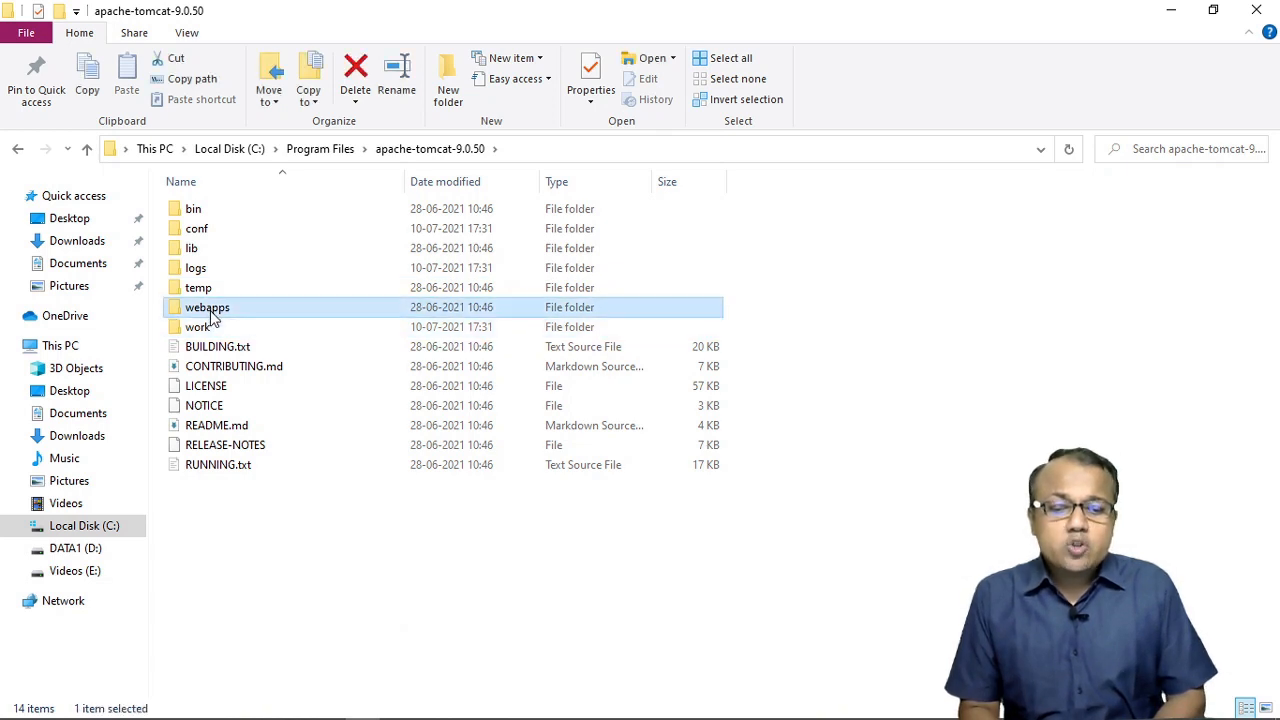
double_click(211, 316)
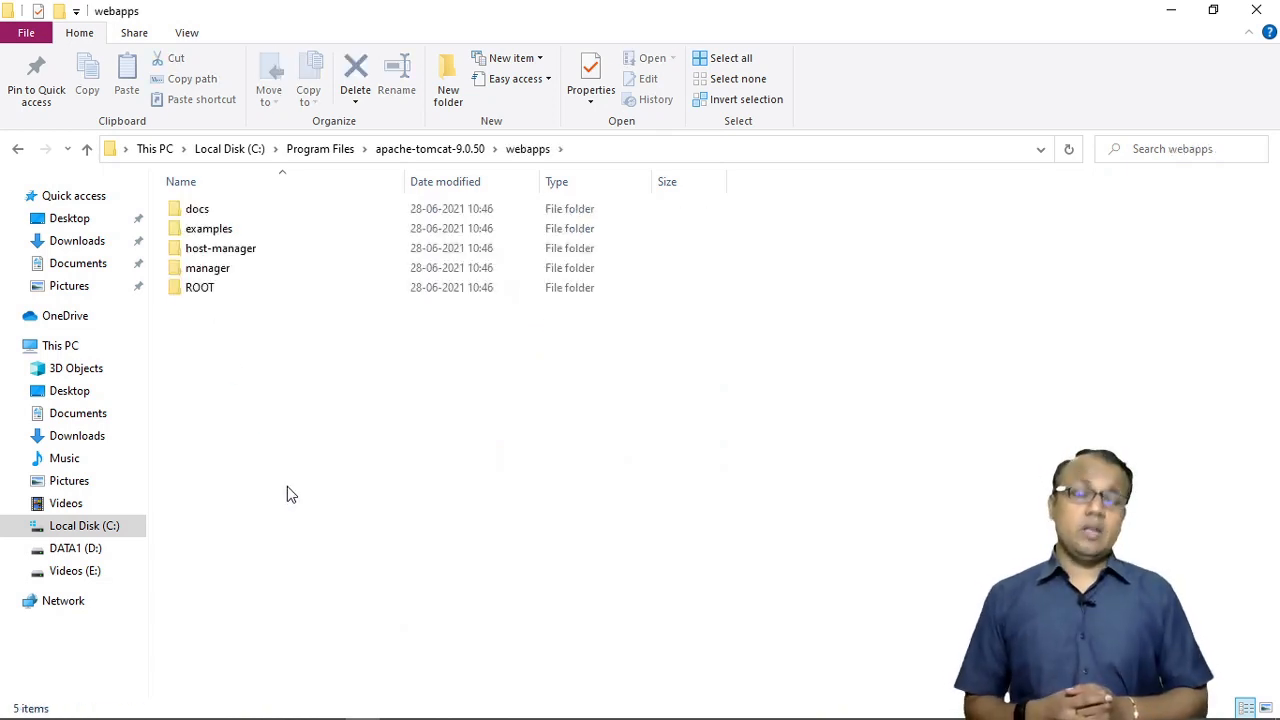